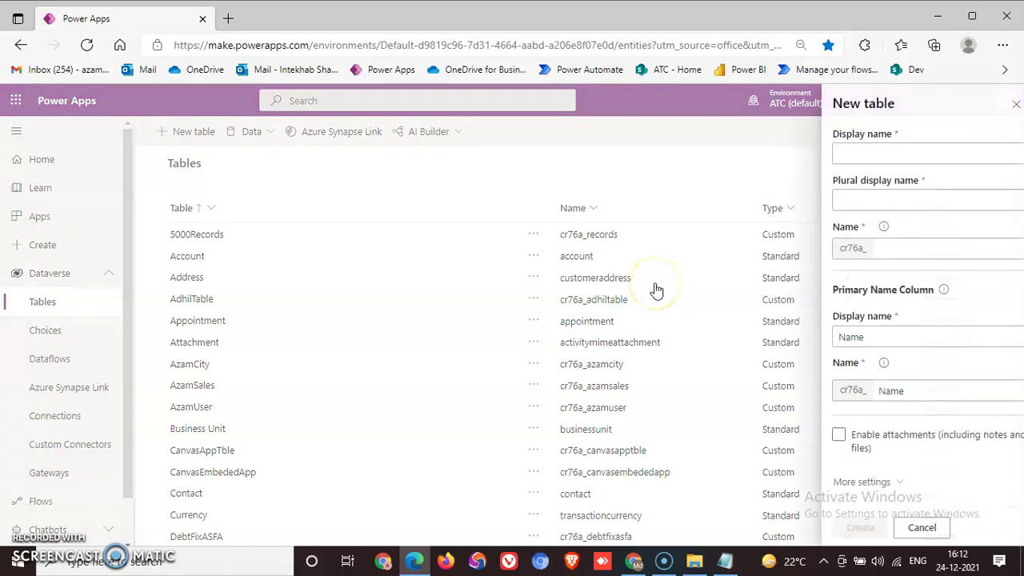
Create a new Dataverse table with the display name tblKbEnvironmentSelector
{"action": "left_click", "coordinate": [836, 152]}
{"action": "type", "text": "KbEnvironmentSelector"}
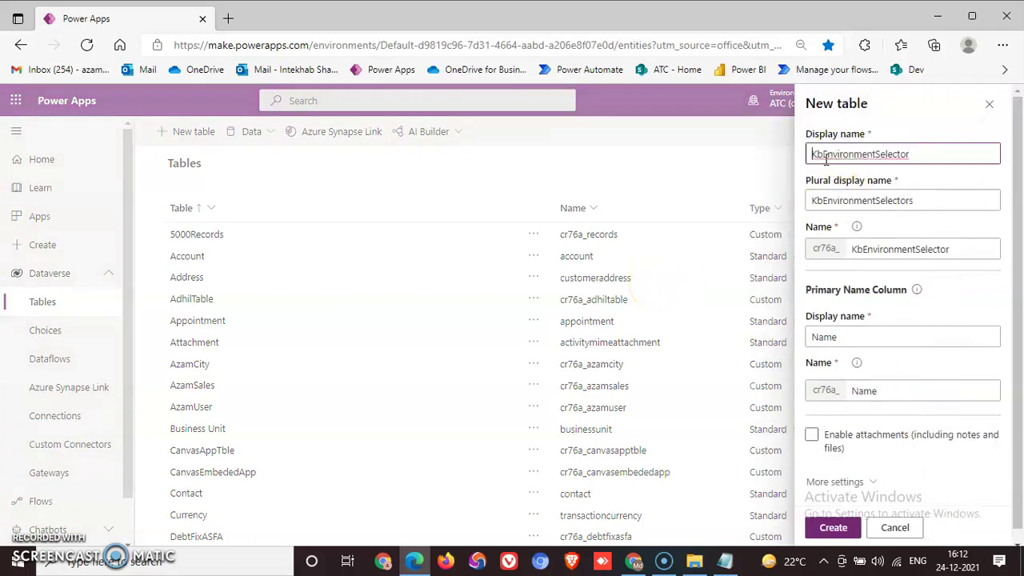
{"action": "type", "text": "tbl"}
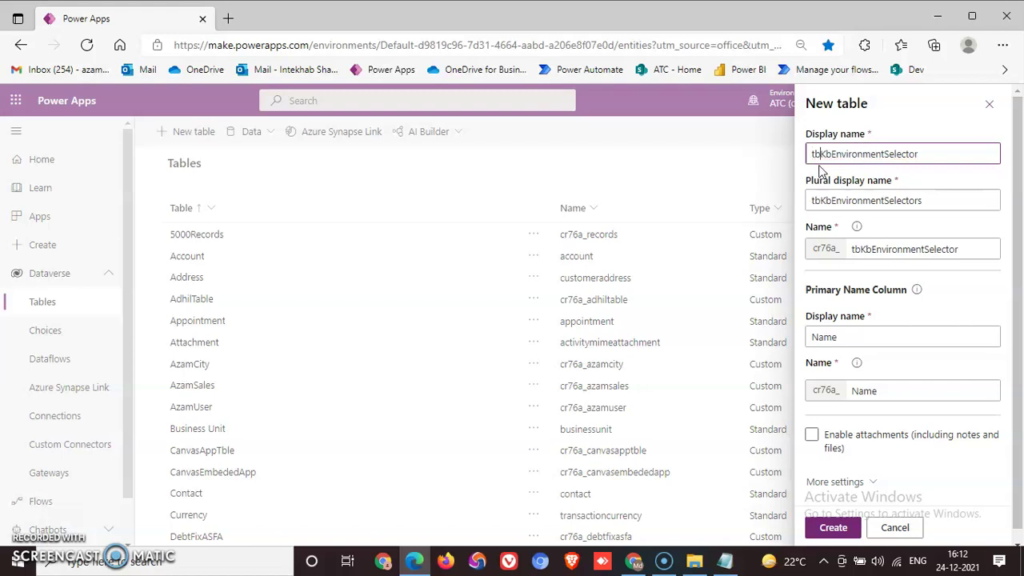
{"action": "left_click", "coordinate": [832, 529]}
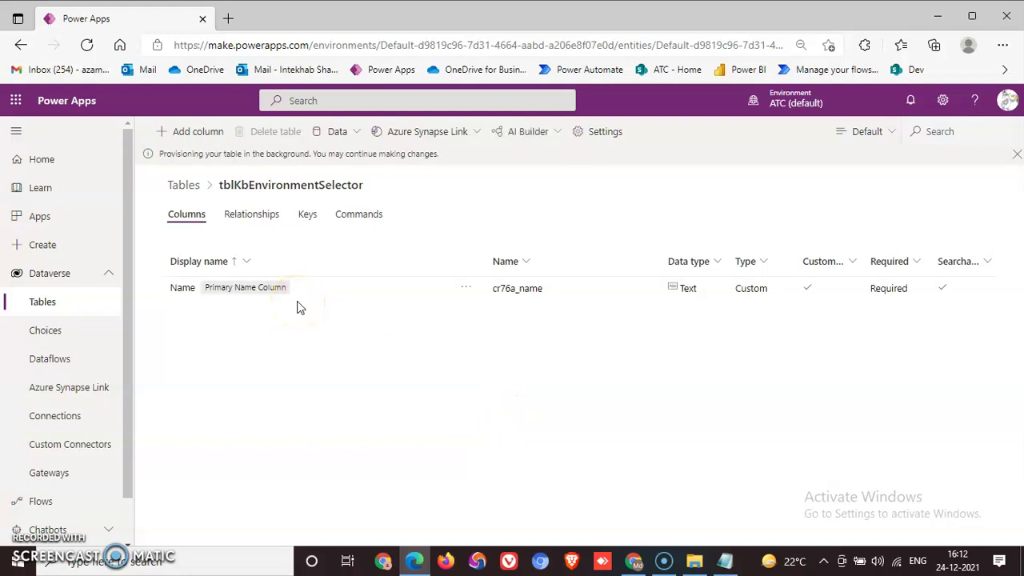
Add an optional text column named APP Name to the tblKbEnvironmentSelector table
{"action": "left_click", "coordinate": [196, 131]}
{"action": "left_click", "coordinate": [850, 145]}
{"action": "type", "text": "APP"}
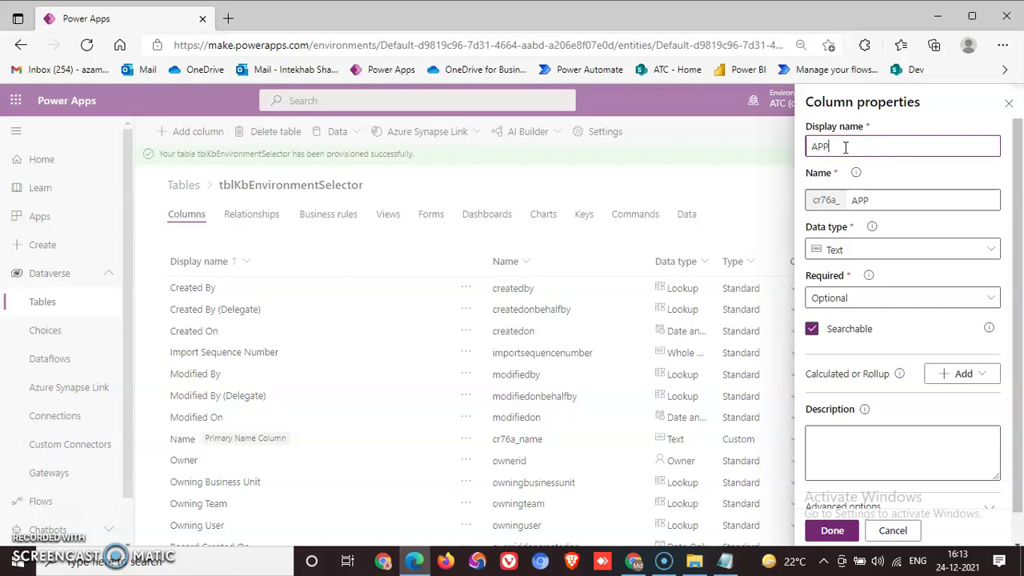
{"action": "type", "text": " Name"}
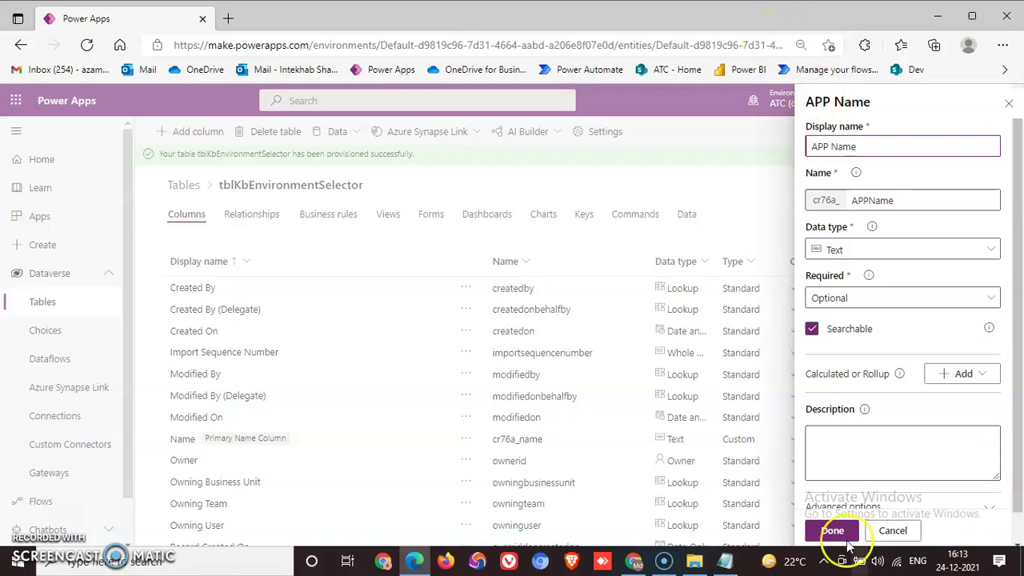
{"action": "left_click", "coordinate": [832, 530]}
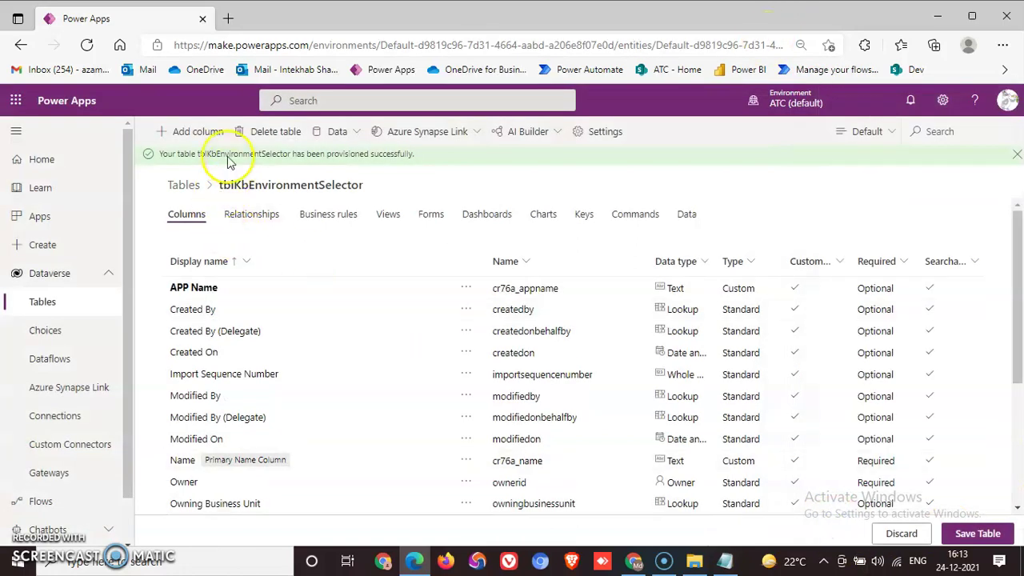
Add an optional text column named Business Environment and save the table
{"action": "left_click", "coordinate": [208, 133]}
{"action": "left_click", "coordinate": [836, 142]}
{"action": "type", "text": "Bu"}
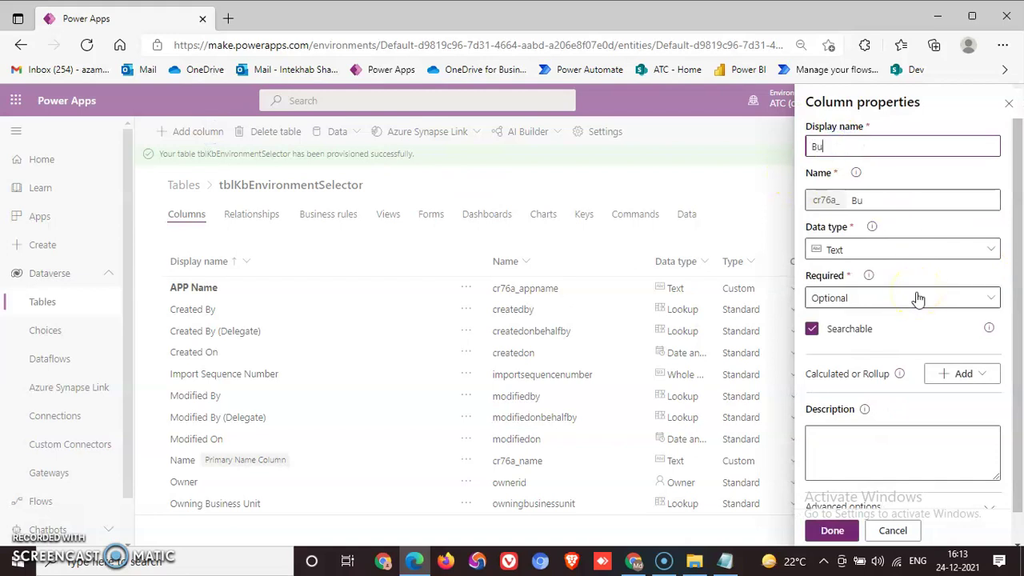
{"action": "type", "text": "siness E"}
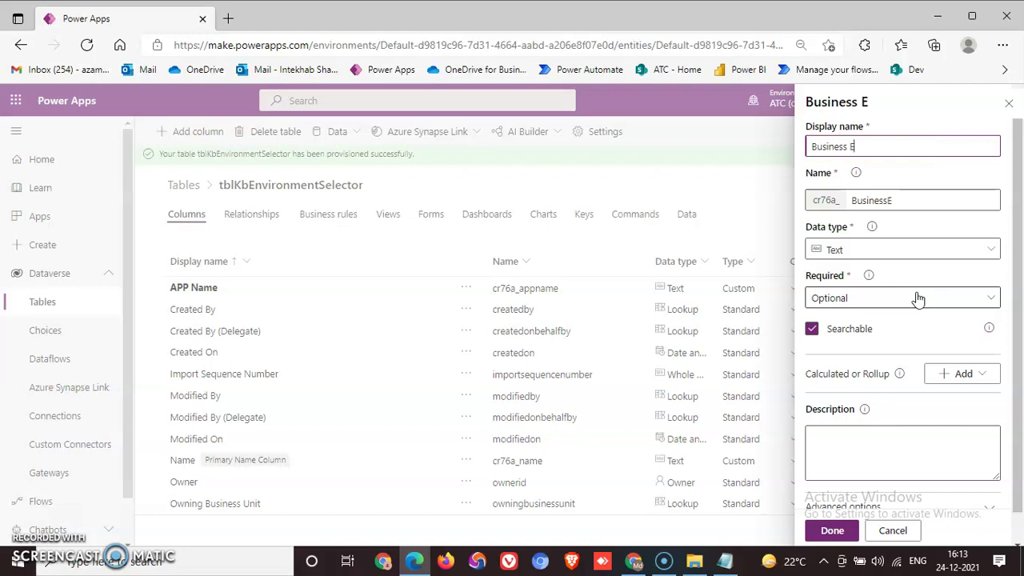
{"action": "type", "text": "nvironment"}
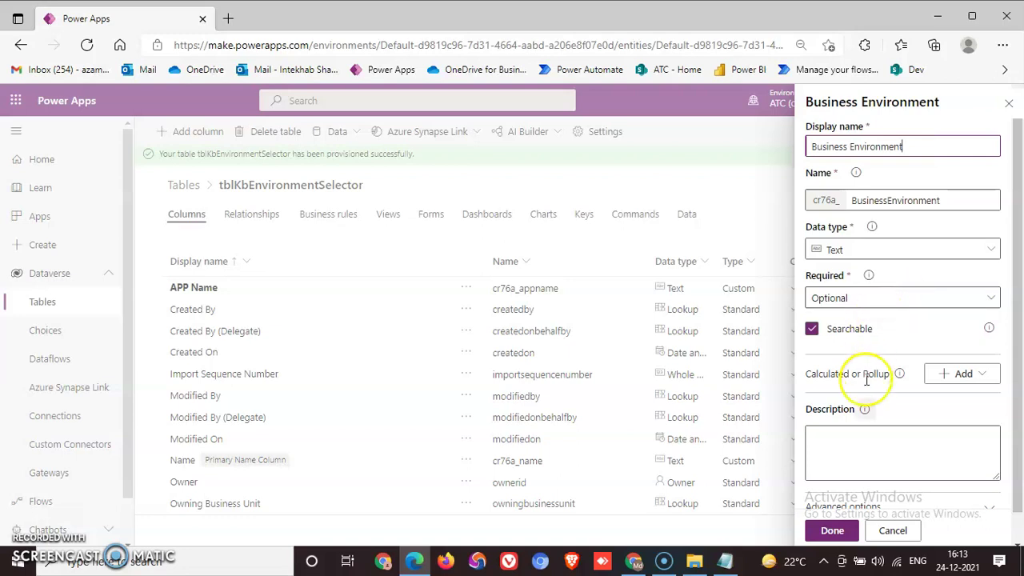
{"action": "left_click", "coordinate": [842, 536]}
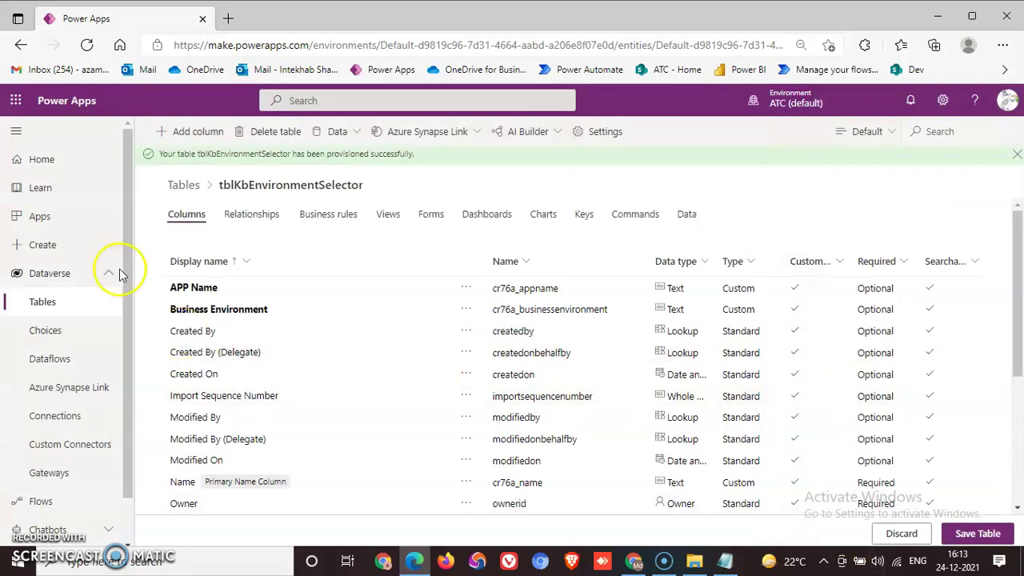
{"action": "left_click", "coordinate": [966, 533]}
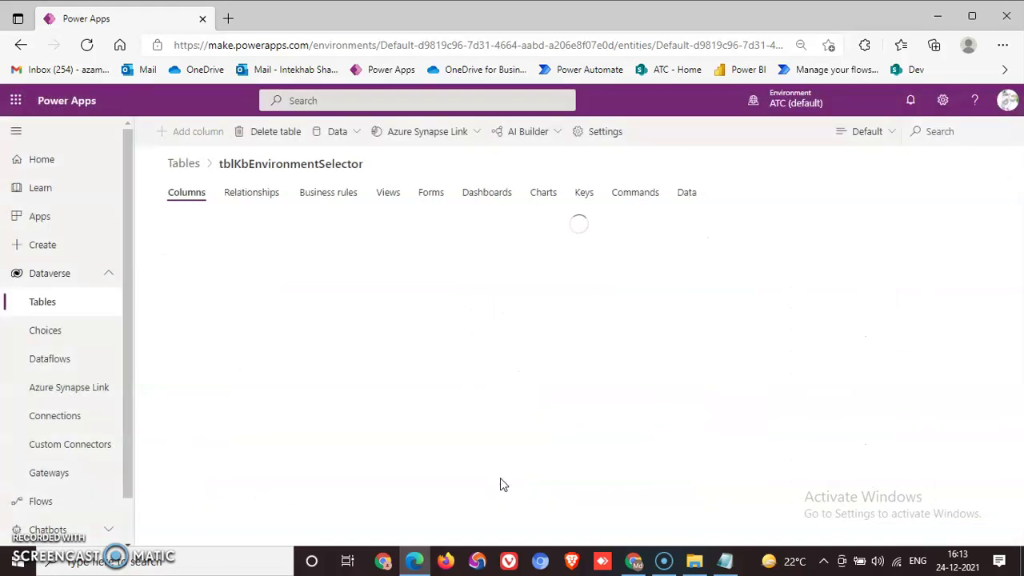
Create a new solution named SolKbEnvironmentSelector, using the organization's Default Publisher and version 1.0.0.0
{"action": "left_click", "coordinate": [71, 250]}
{"action": "left_click", "coordinate": [64, 273]}
{"action": "left_click", "coordinate": [48, 387]}
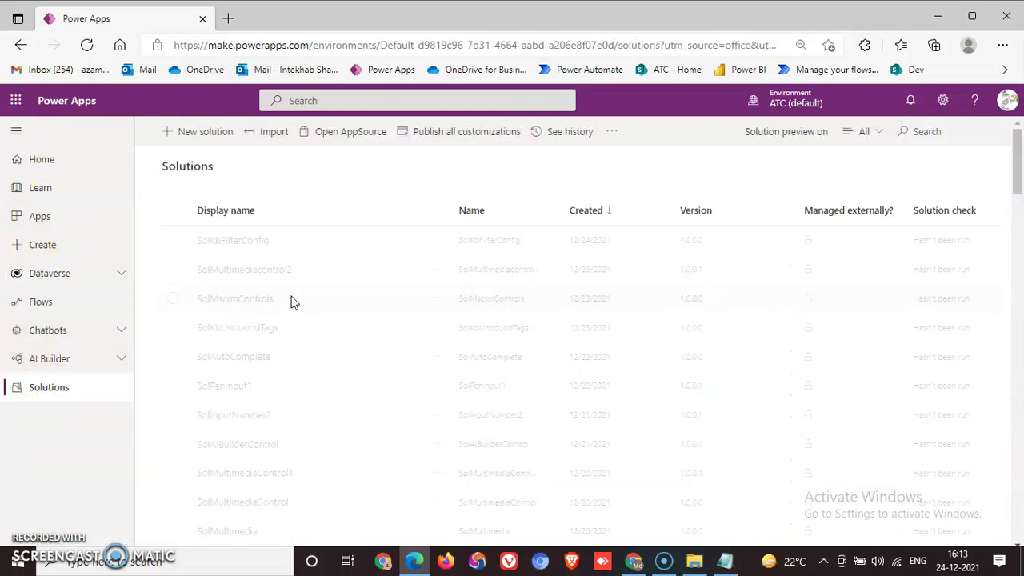
{"action": "left_click", "coordinate": [201, 131]}
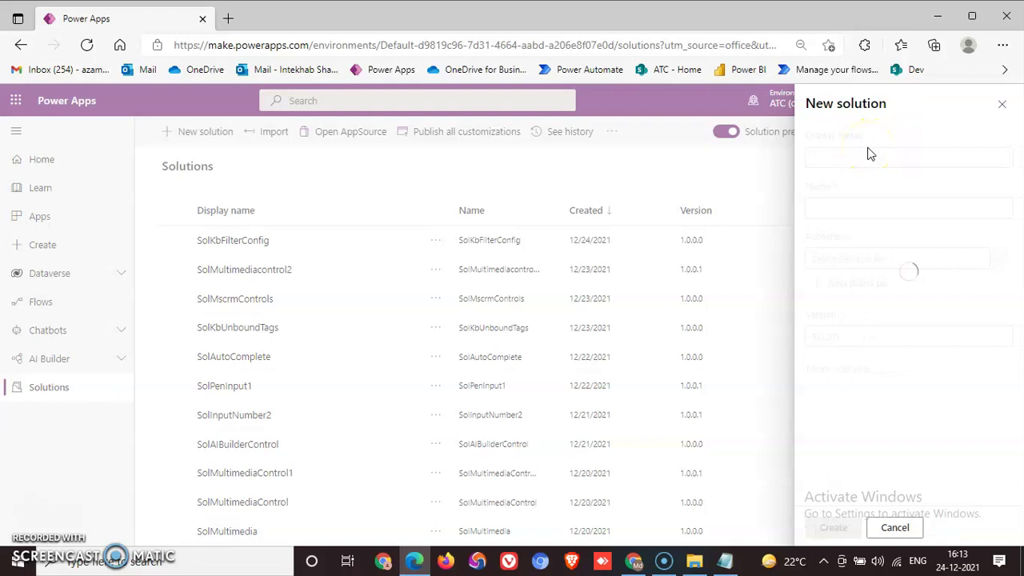
{"action": "left_click", "coordinate": [869, 150]}
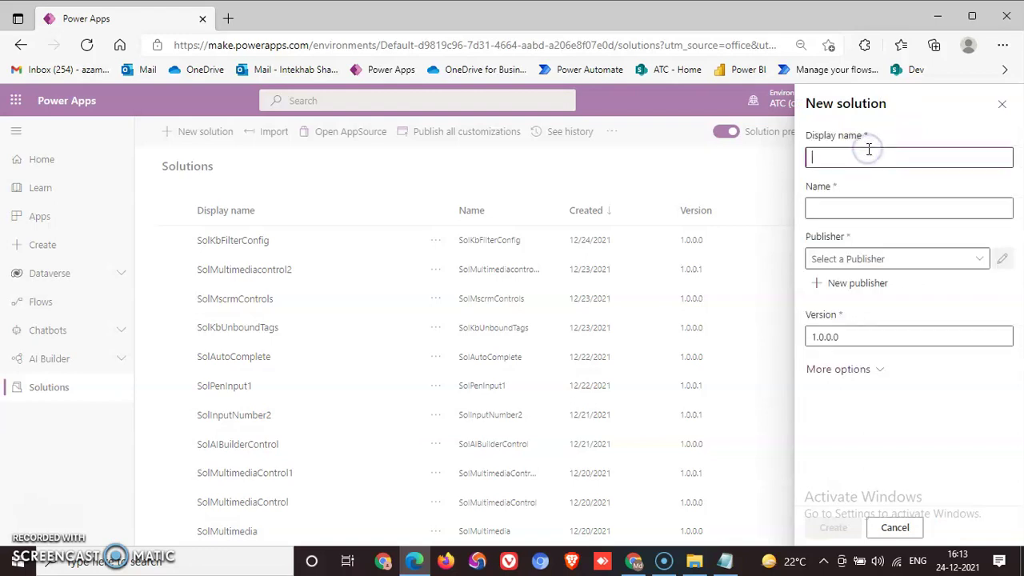
{"action": "type", "text": "KbEnvironmentSelector"}
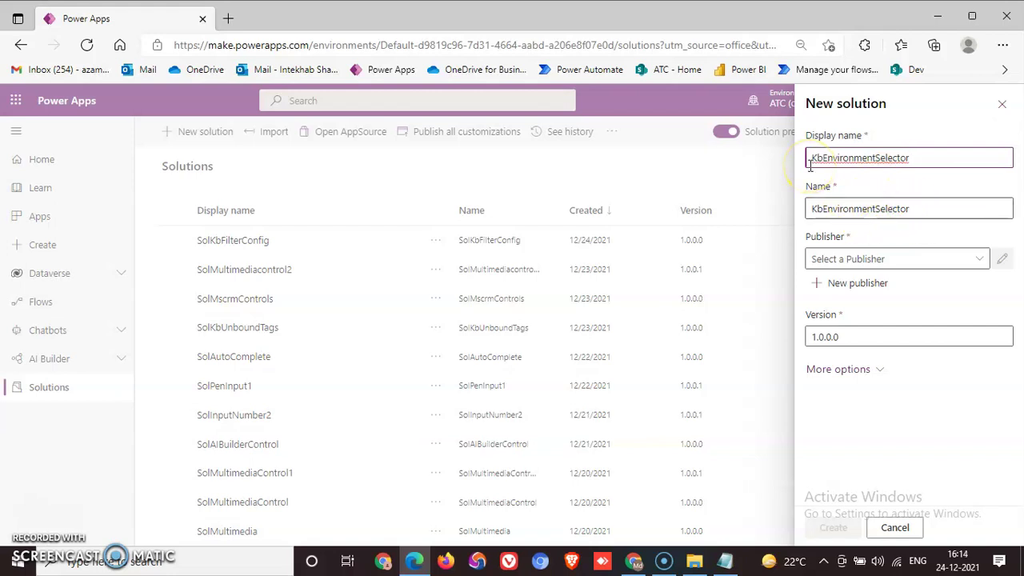
{"action": "type", "text": "Sol"}
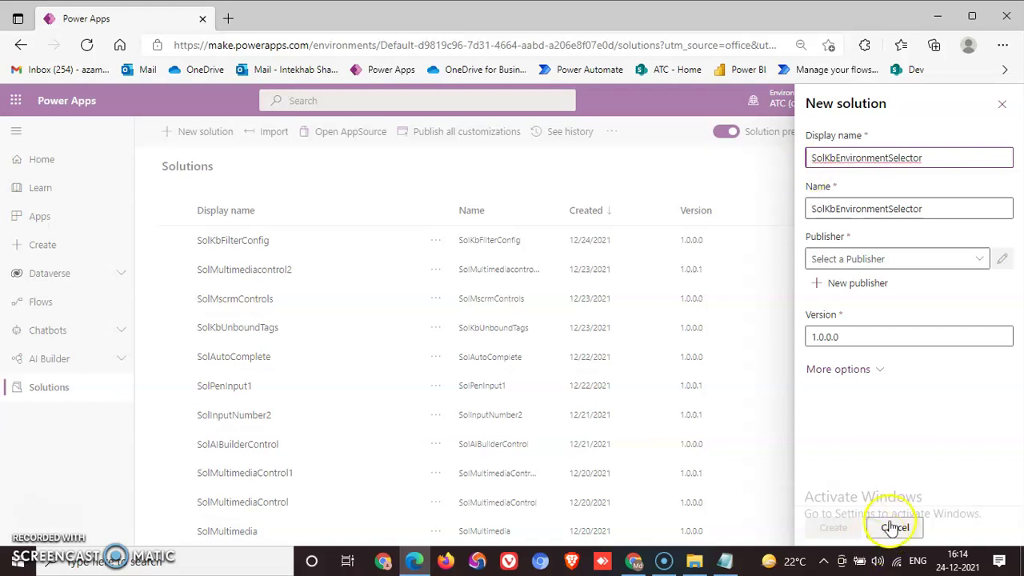
{"action": "left_click", "coordinate": [977, 255]}
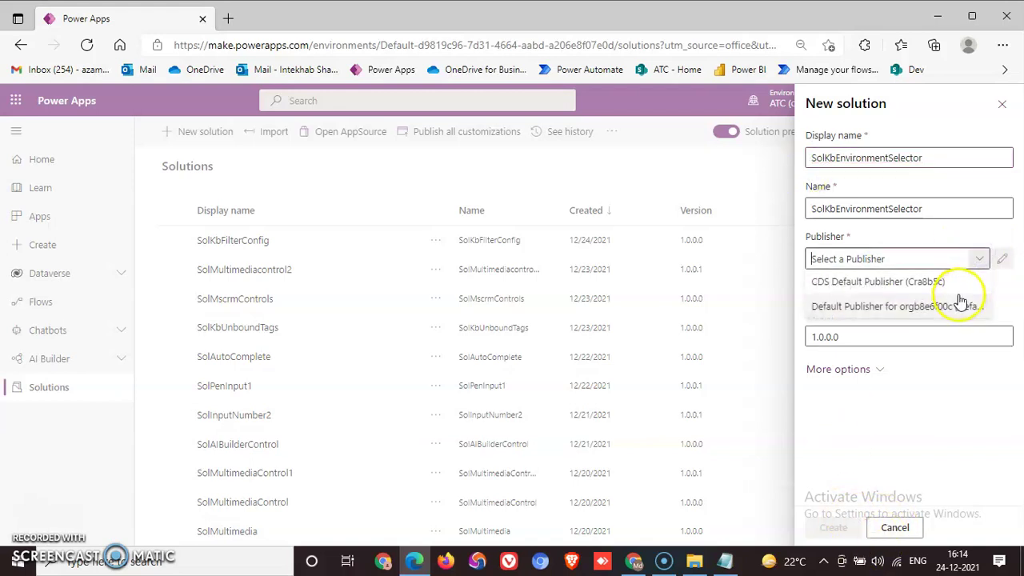
{"action": "left_click", "coordinate": [903, 301]}
{"action": "left_click", "coordinate": [832, 529]}
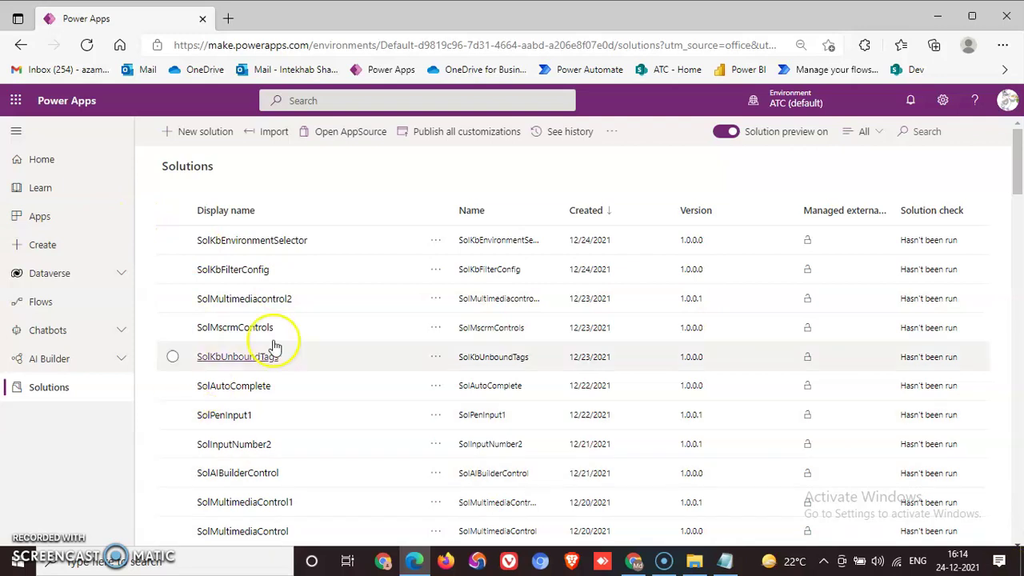
Open the SolKbEnvironmentSelector solution and add the existing table tblKbEnvironmentSelector with all its components
{"action": "left_click", "coordinate": [280, 240]}
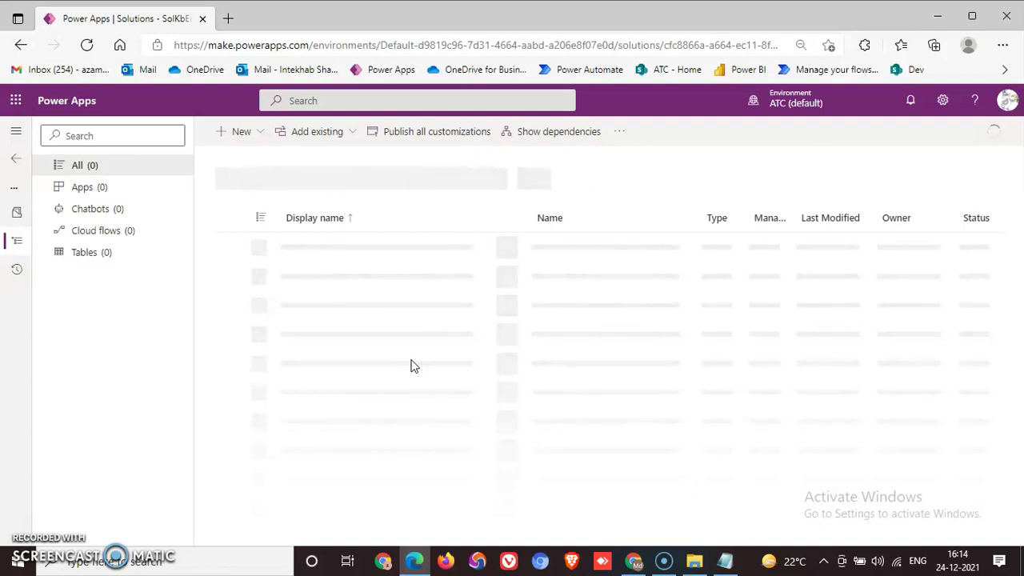
{"action": "left_click", "coordinate": [347, 137]}
{"action": "left_click", "coordinate": [336, 324]}
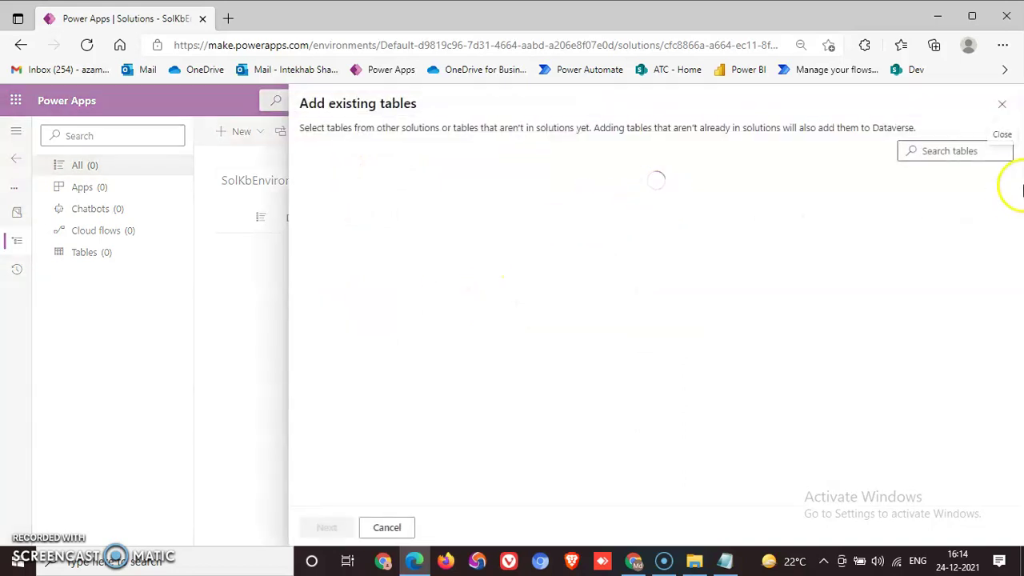
{"action": "left_click", "coordinate": [946, 149]}
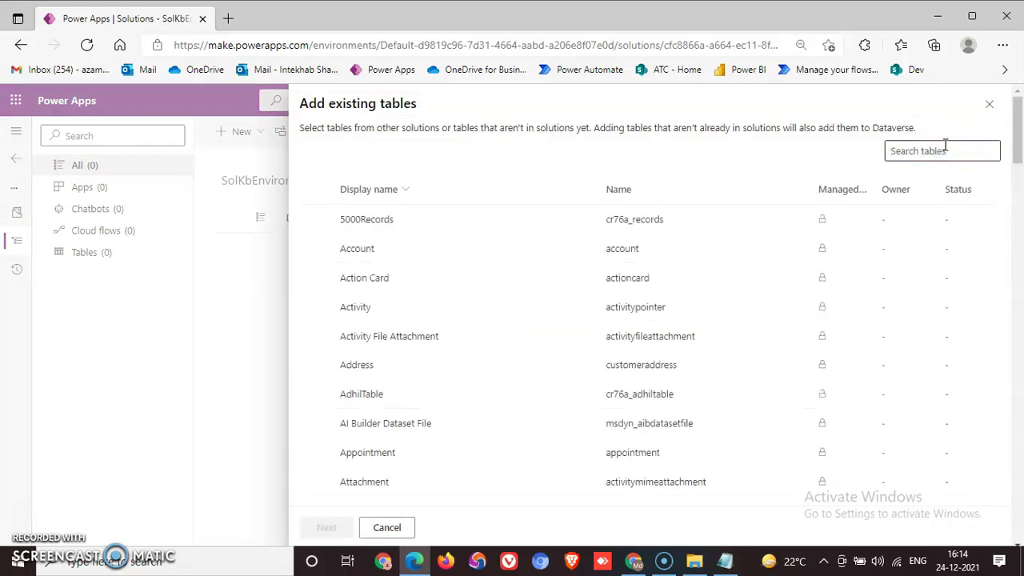
{"action": "type", "text": "tbl"}
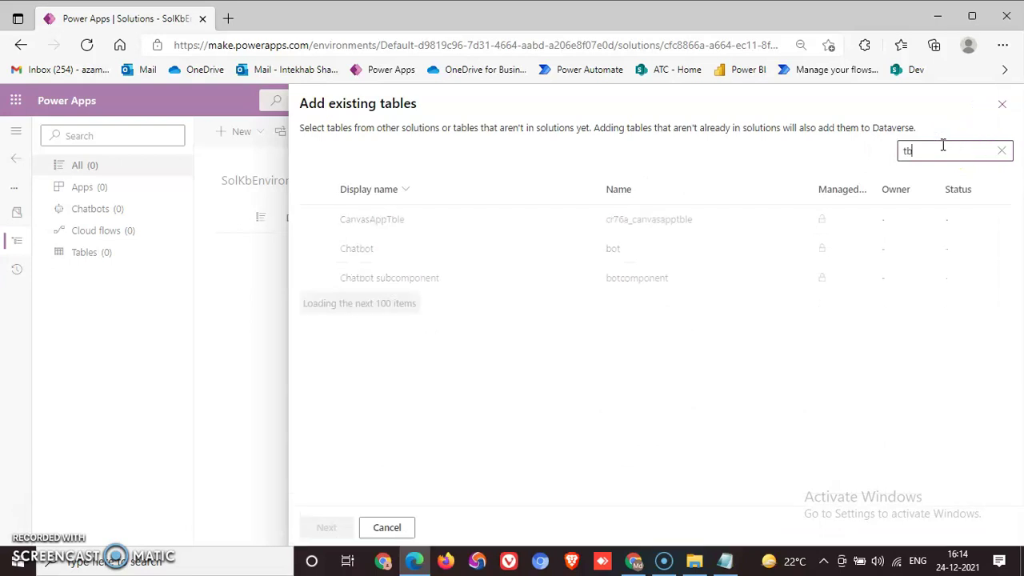
{"action": "type", "text": "k"}
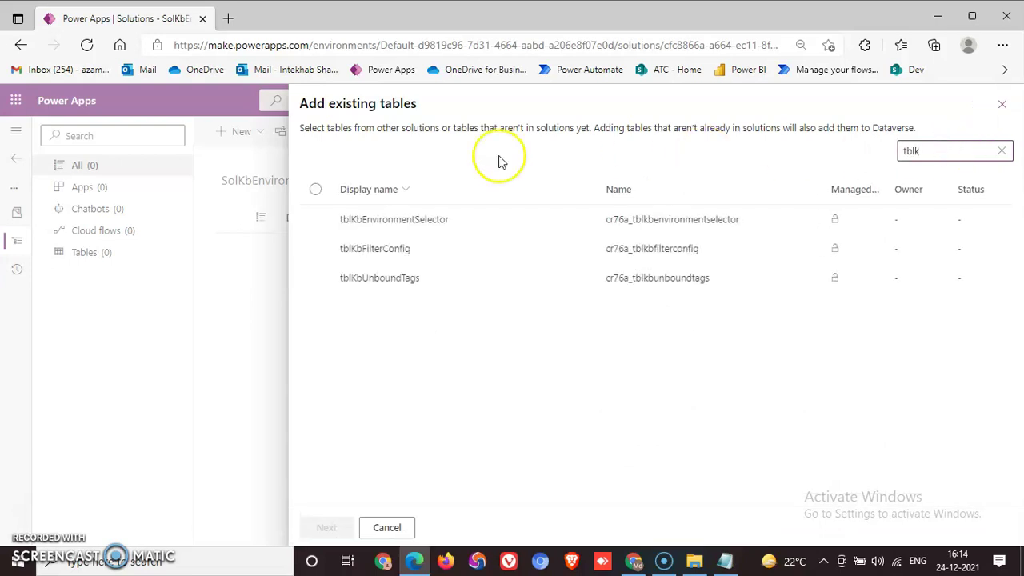
{"action": "left_click", "coordinate": [316, 220]}
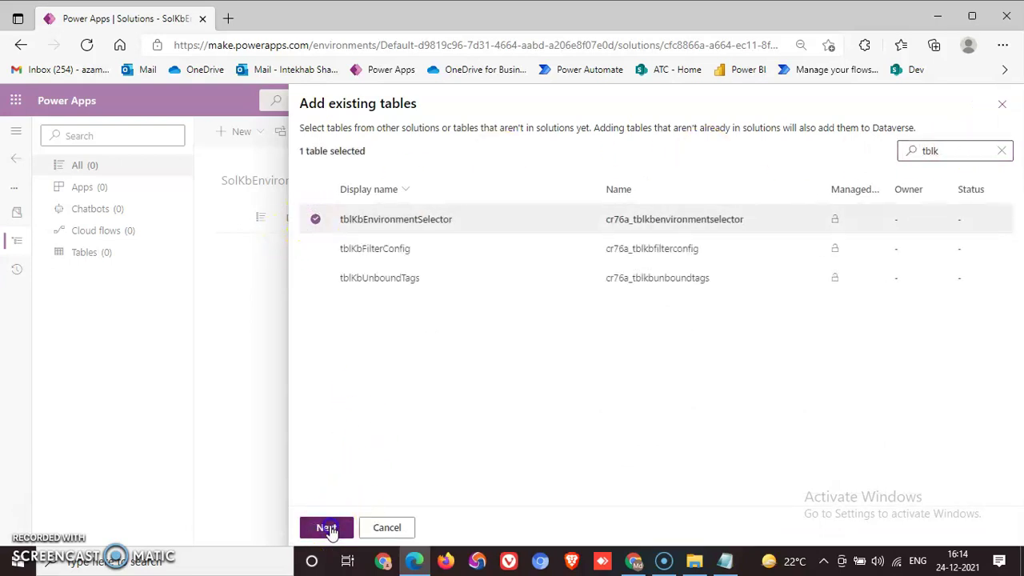
{"action": "left_click", "coordinate": [327, 527]}
{"action": "left_click", "coordinate": [690, 179]}
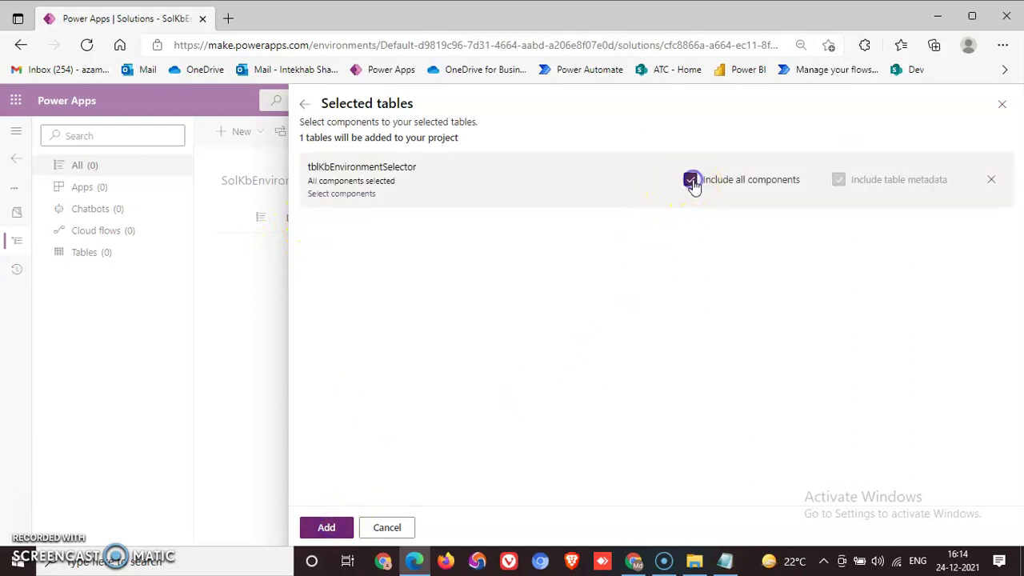
{"action": "left_click", "coordinate": [339, 529]}
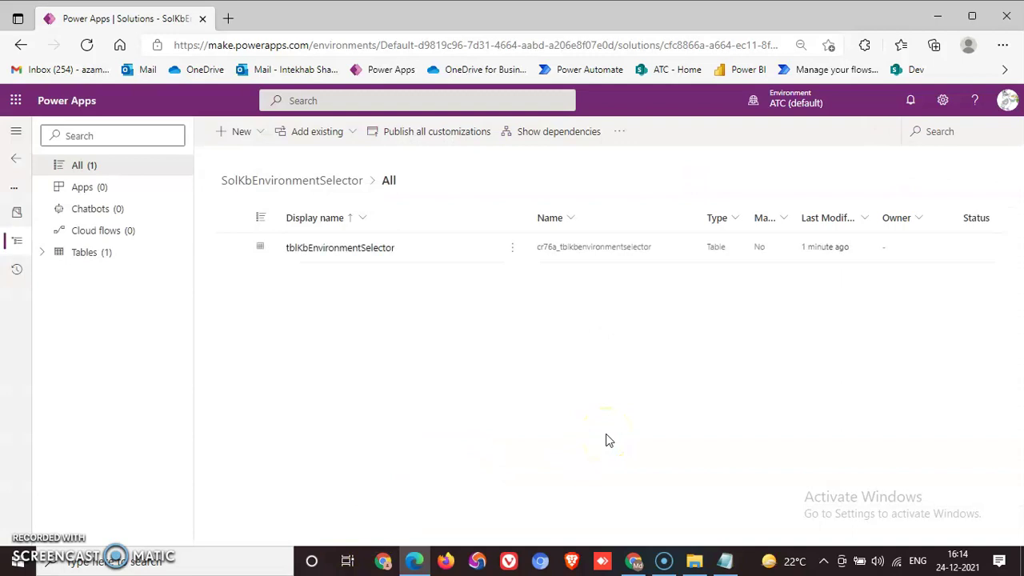
Open the tblKbEnvironmentSelector table's main Information form for editing in a new tab
{"action": "left_click", "coordinate": [344, 244]}
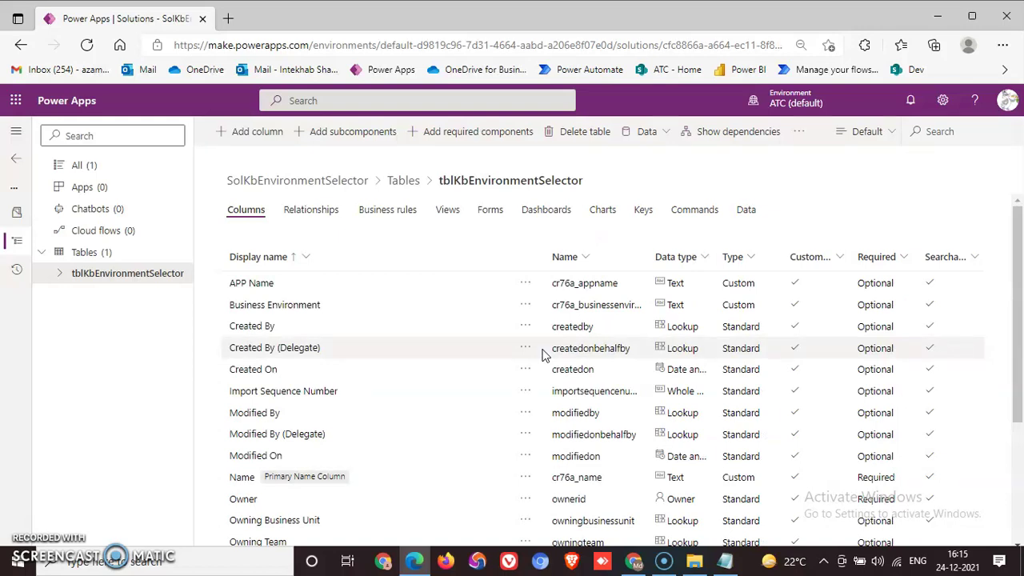
{"action": "left_click", "coordinate": [490, 210]}
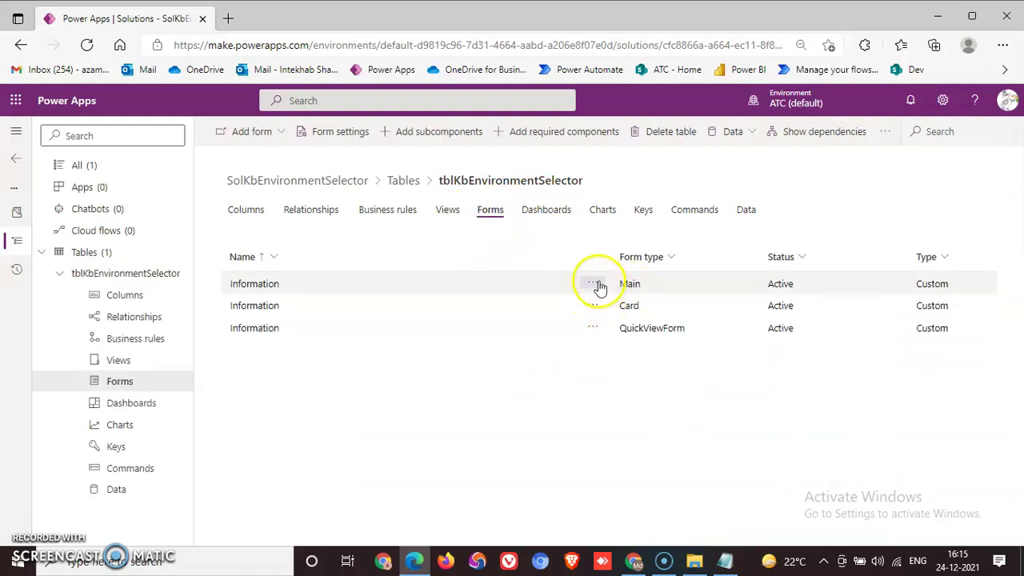
{"action": "left_click", "coordinate": [598, 284]}
{"action": "mouse_move", "coordinate": [640, 299]}
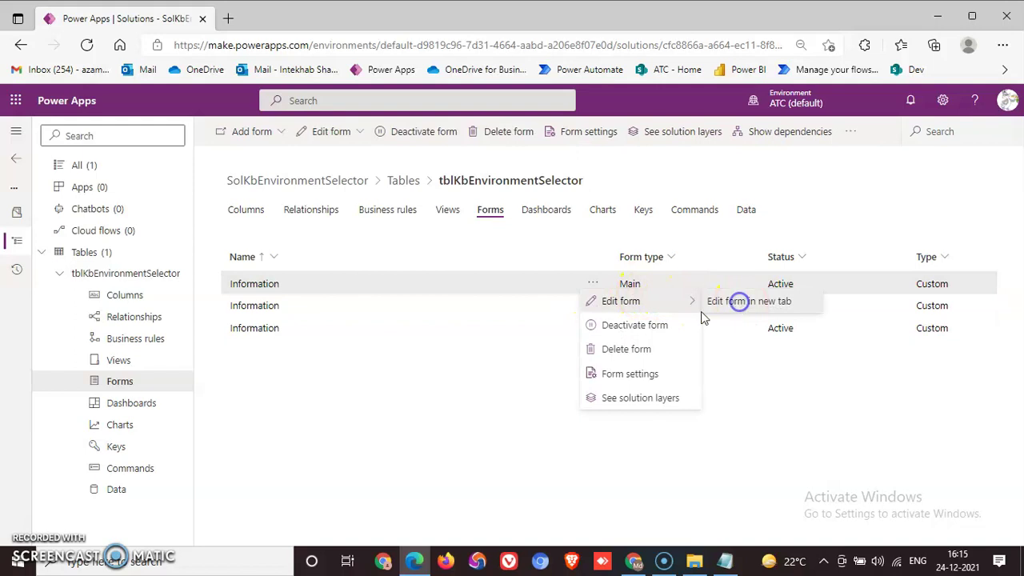
{"action": "left_click", "coordinate": [738, 304]}
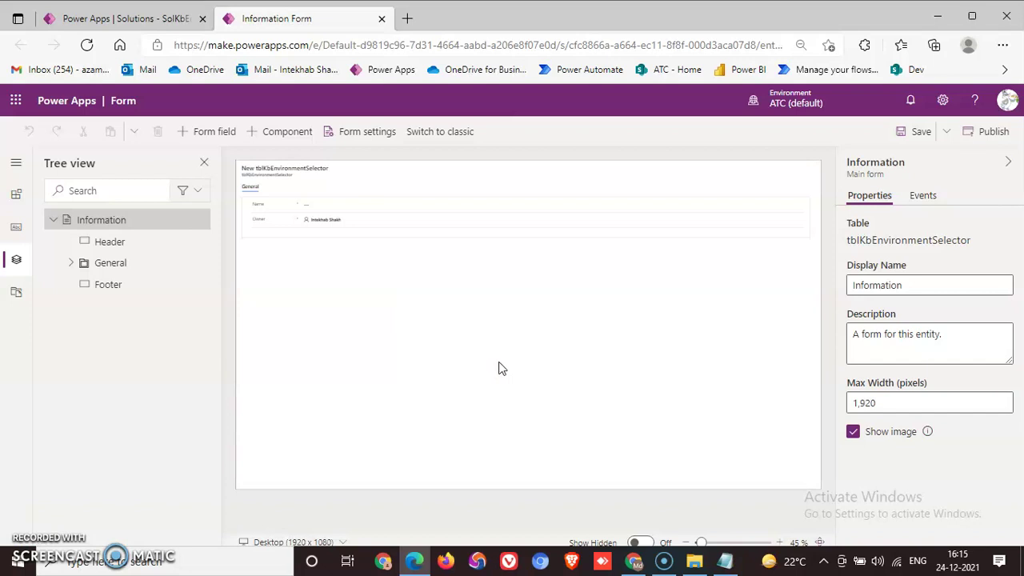
Add the APP Name and Business Environment fields to the form's General section and place Owner below them
{"action": "left_click", "coordinate": [709, 543]}
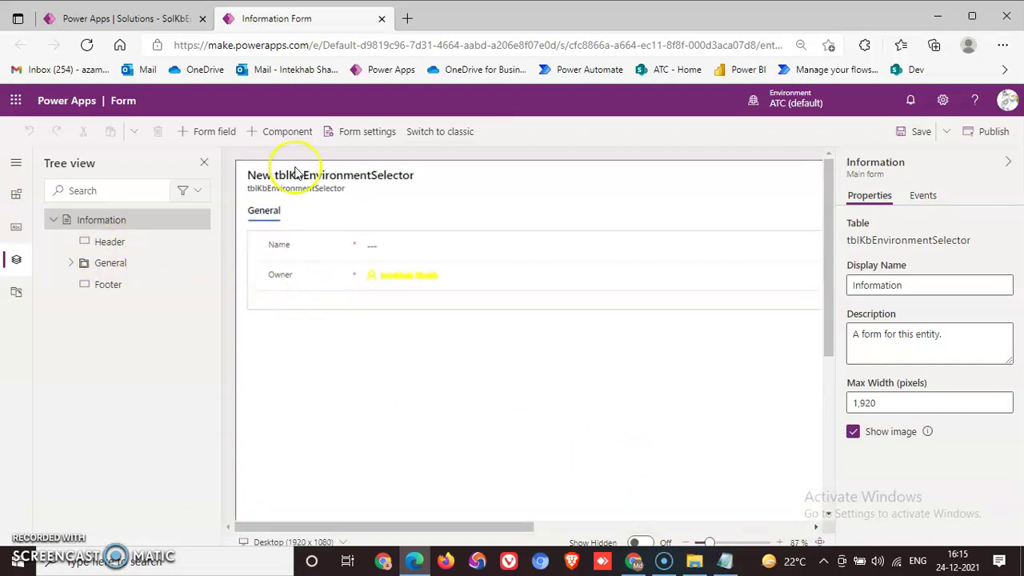
{"action": "left_click", "coordinate": [216, 132]}
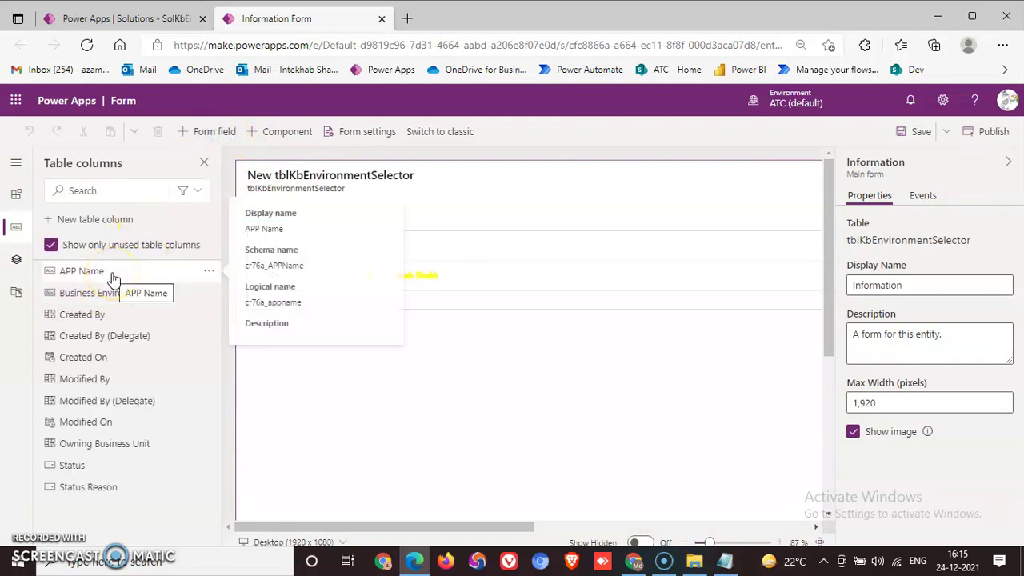
{"action": "left_click", "coordinate": [112, 273]}
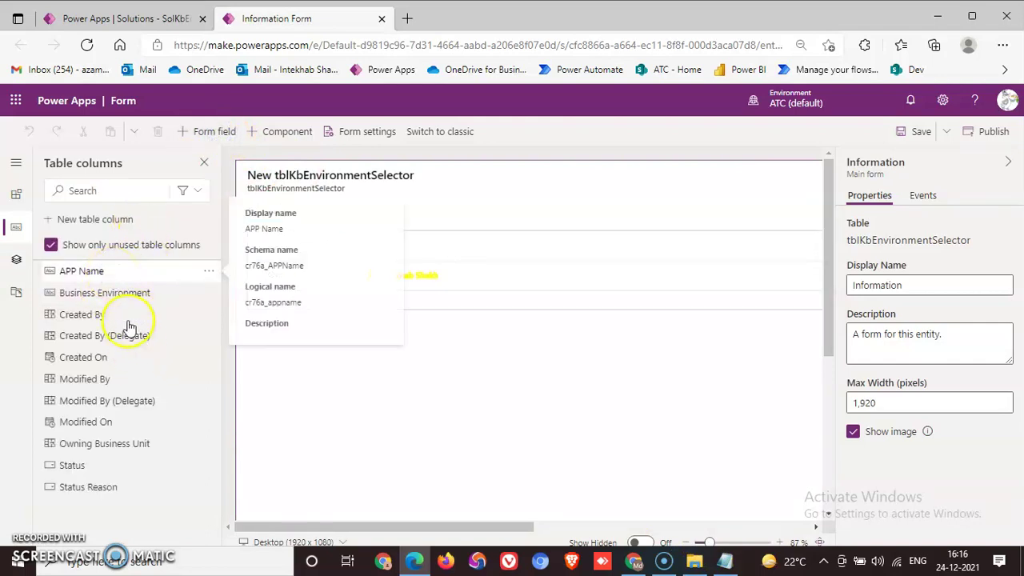
{"action": "left_click_drag", "start_coordinate": [133, 271], "coordinate": [515, 388]}
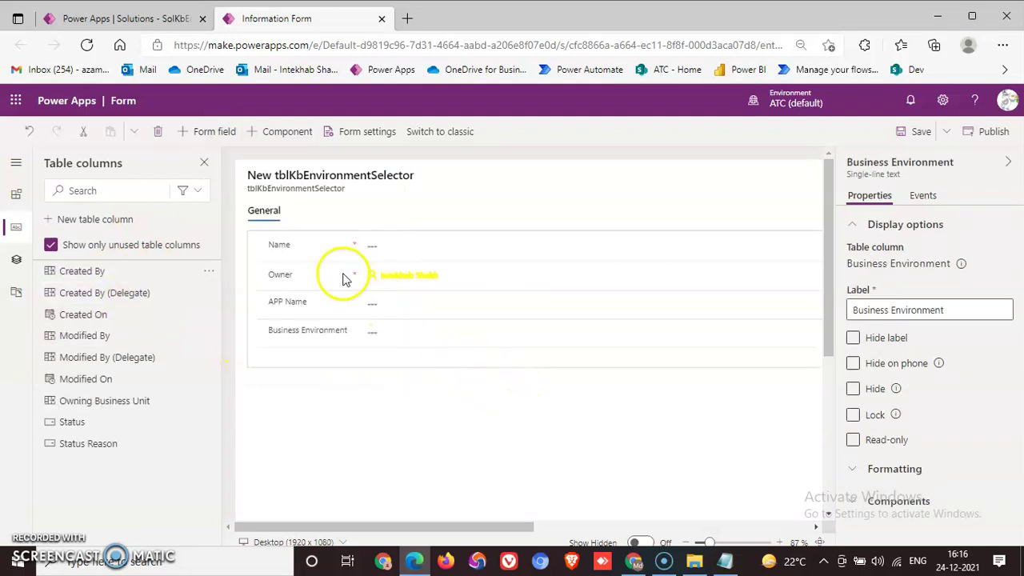
{"action": "left_click_drag", "start_coordinate": [334, 281], "coordinate": [348, 345]}
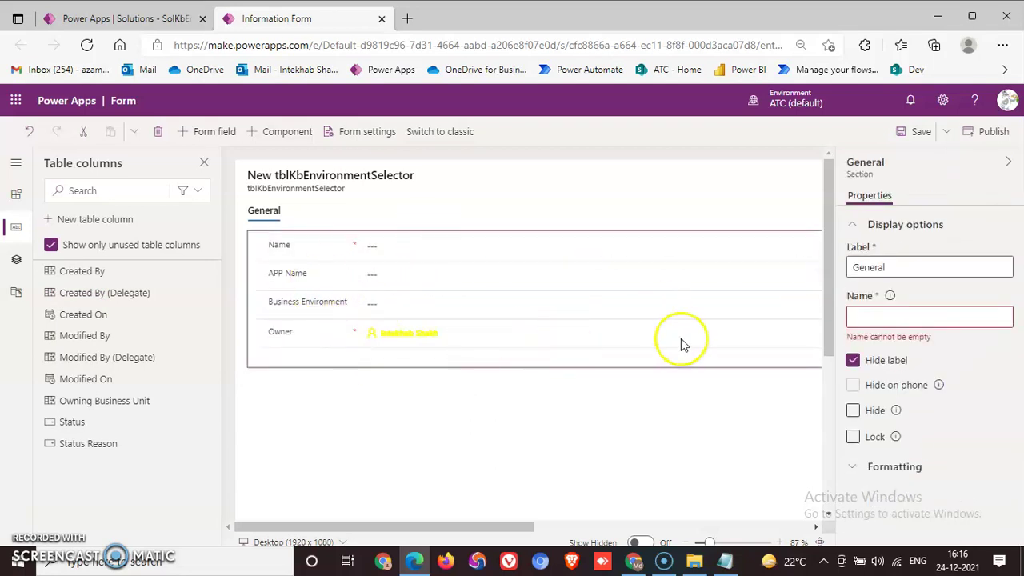
Save the Information form and switch it to the classic form designer
{"action": "left_click", "coordinate": [915, 131]}
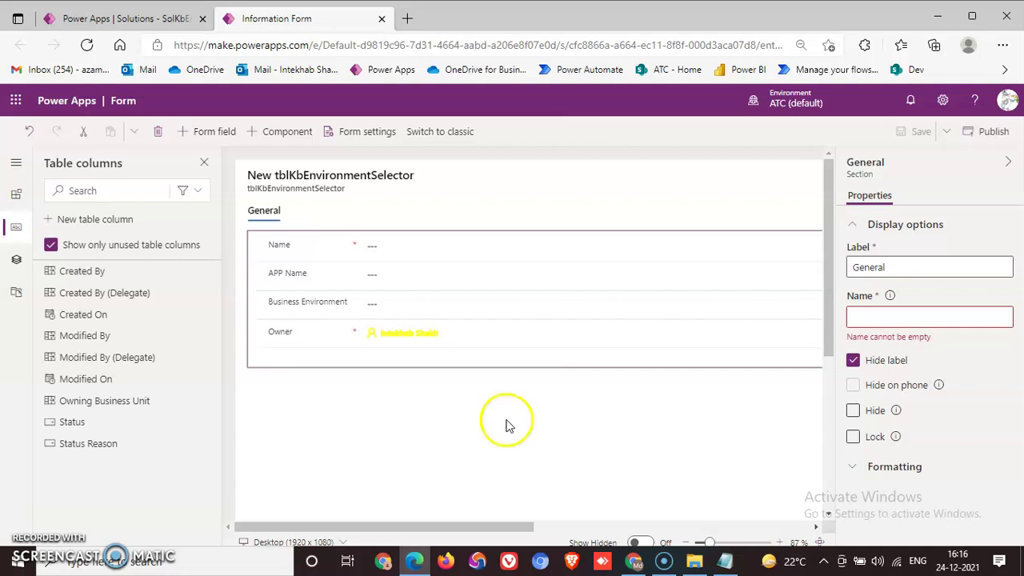
{"action": "left_click", "coordinate": [434, 126]}
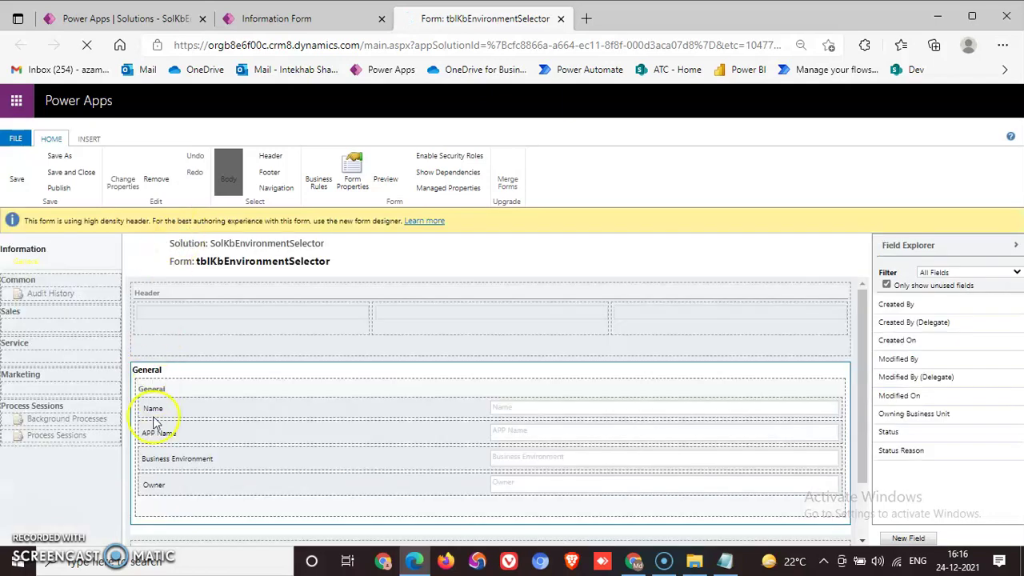
Add the KbEnvironmentSelector control to the Business Environment field through its field properties
{"action": "left_click", "coordinate": [164, 458]}
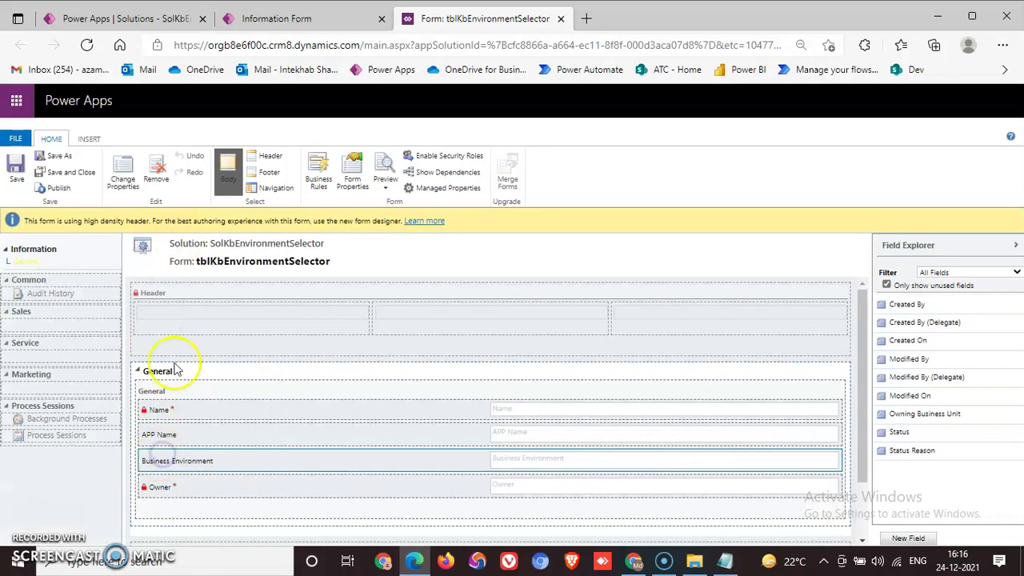
{"action": "left_click", "coordinate": [116, 177]}
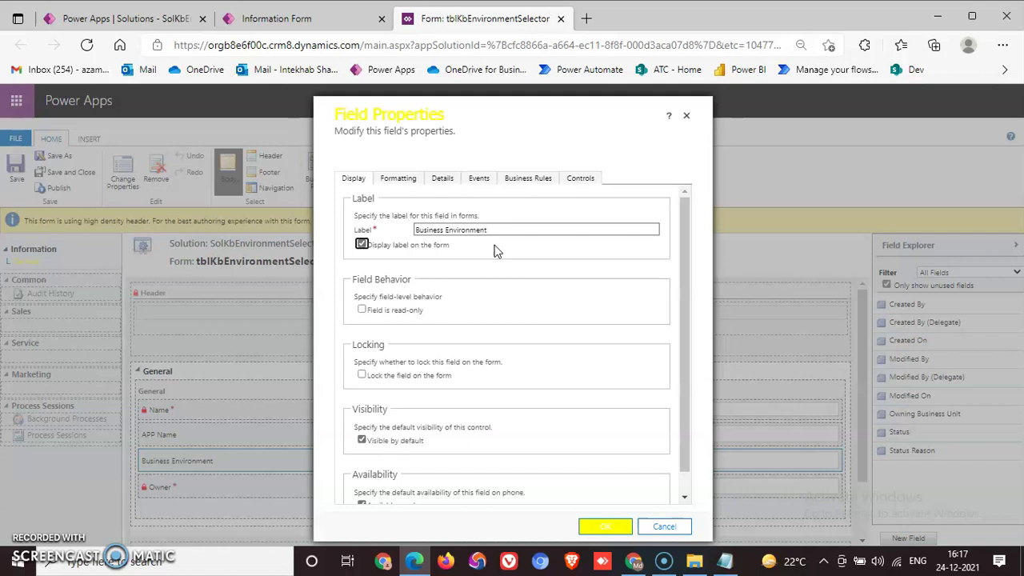
{"action": "left_click", "coordinate": [582, 179]}
{"action": "left_click", "coordinate": [372, 247]}
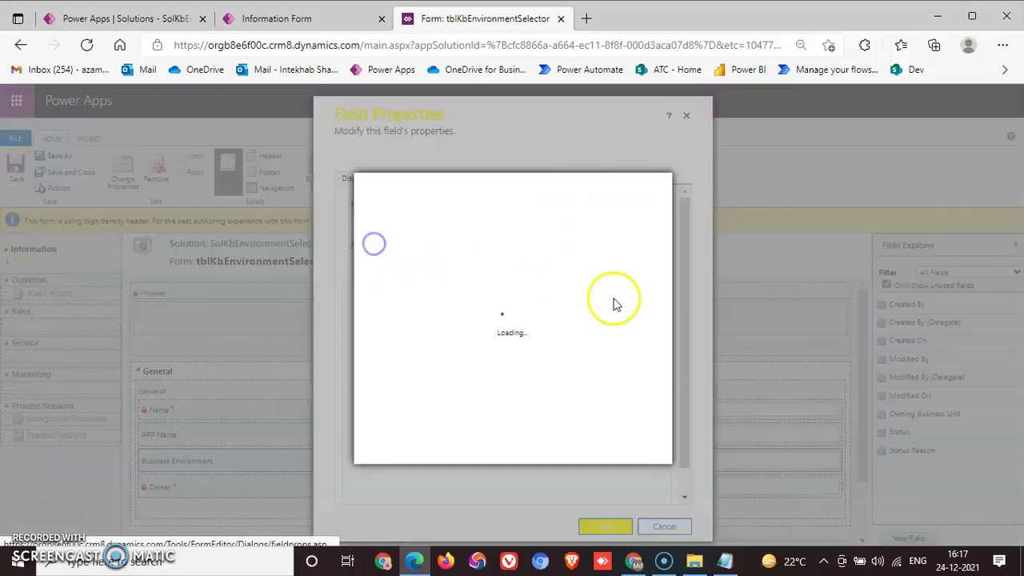
{"action": "left_click_drag", "start_coordinate": [652, 256], "coordinate": [647, 283]}
{"action": "left_click", "coordinate": [464, 302]}
{"action": "left_click", "coordinate": [630, 447]}
Enable the KbEnvironmentSelector control for Web, Phone and Tablet and apply the field properties
{"action": "left_click", "coordinate": [515, 243]}
{"action": "left_click", "coordinate": [555, 243]}
{"action": "left_click", "coordinate": [595, 242]}
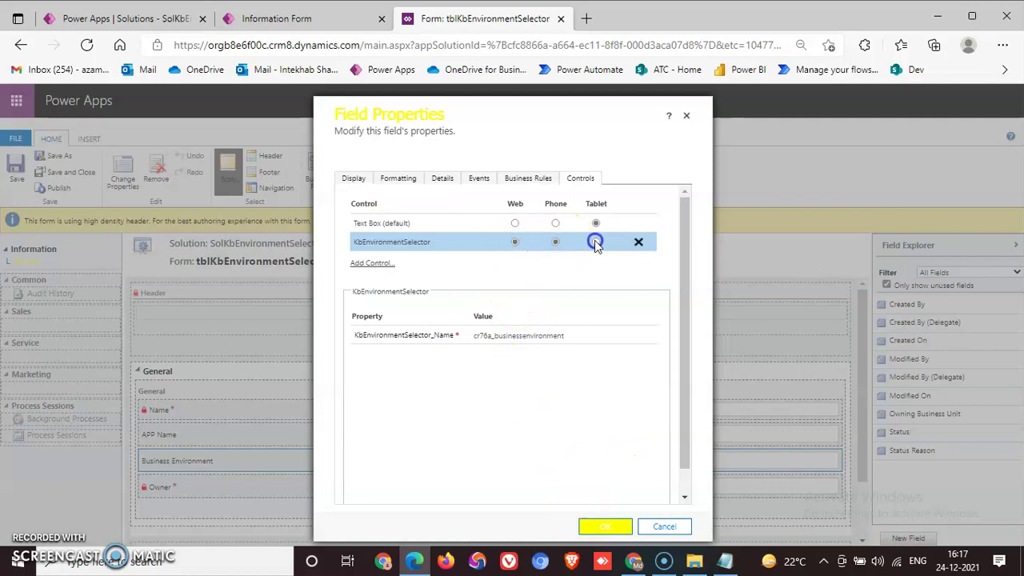
{"action": "left_click", "coordinate": [606, 526]}
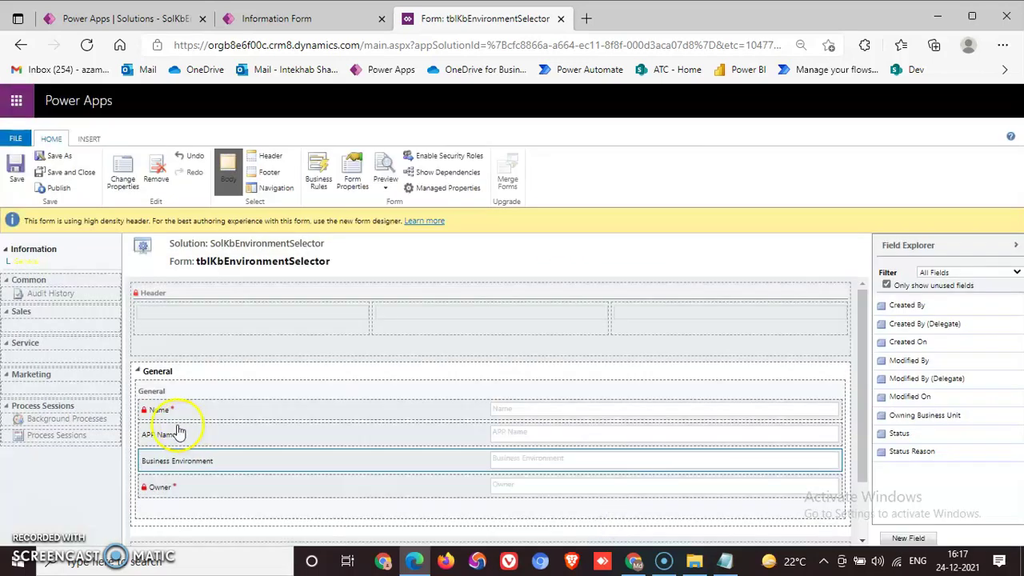
Save and publish the form with the customized Business Environment field
{"action": "left_click", "coordinate": [21, 174]}
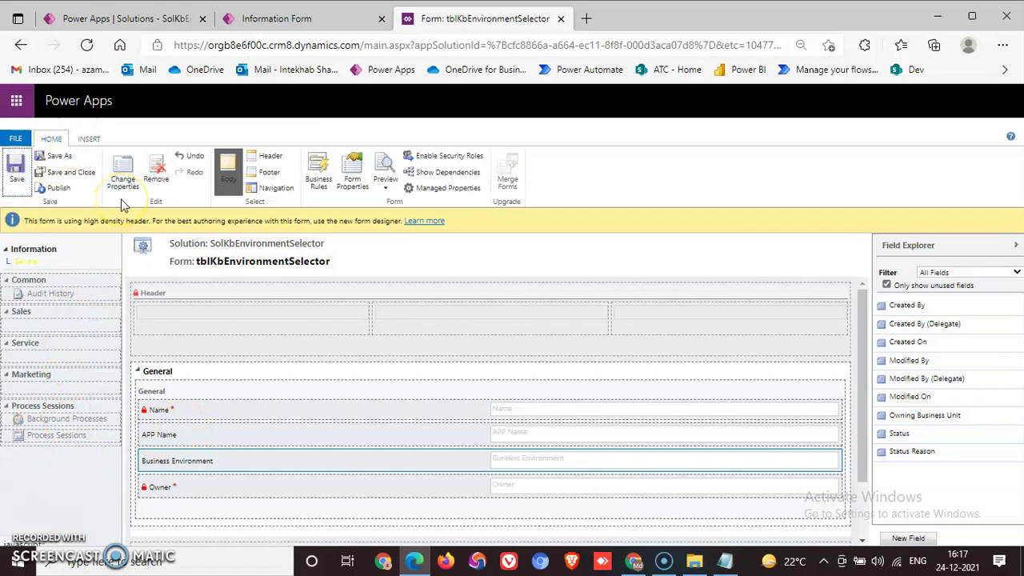
{"action": "left_click", "coordinate": [54, 192]}
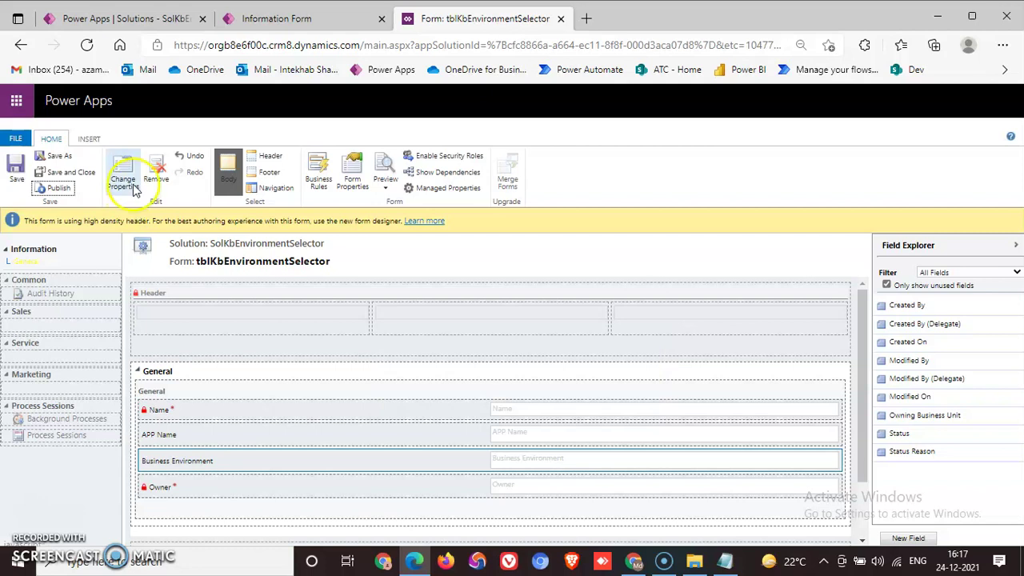
{"action": "left_click", "coordinate": [130, 184]}
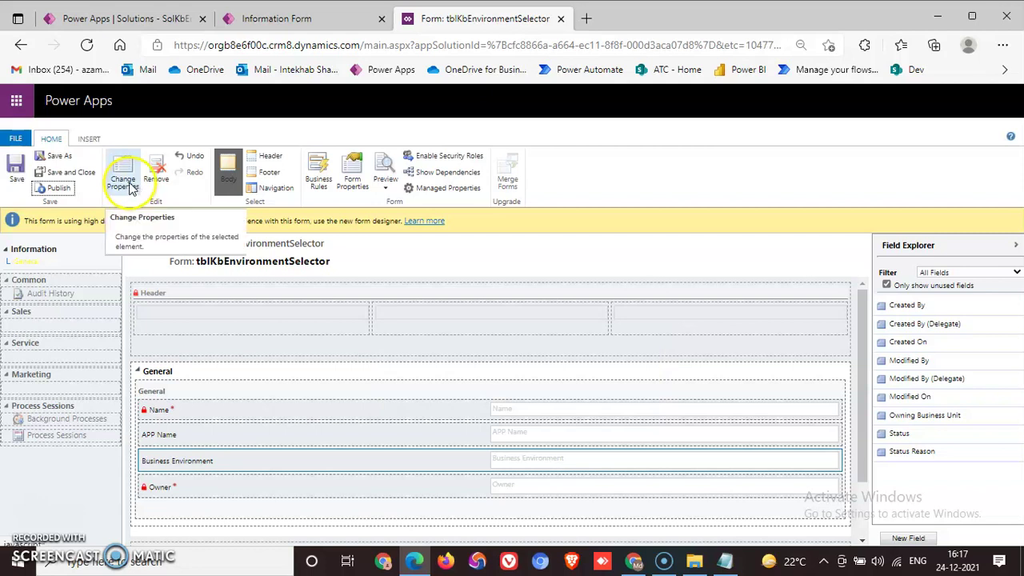
Return to the SolKbEnvironmentSelector solution and show the tblKbEnvironmentSelector table's data
{"action": "left_click", "coordinate": [309, 18]}
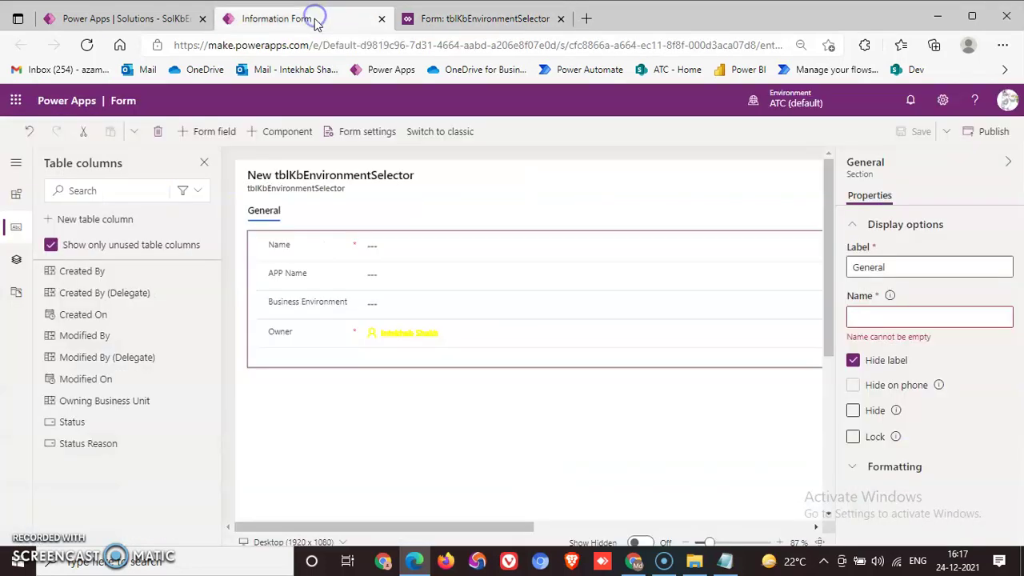
{"action": "left_click", "coordinate": [164, 16]}
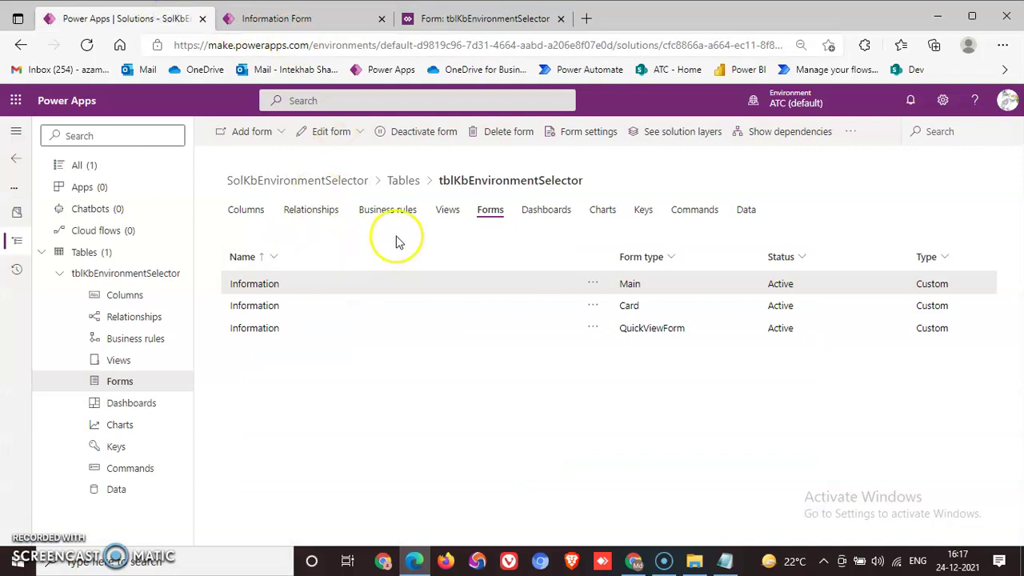
{"action": "left_click", "coordinate": [750, 208]}
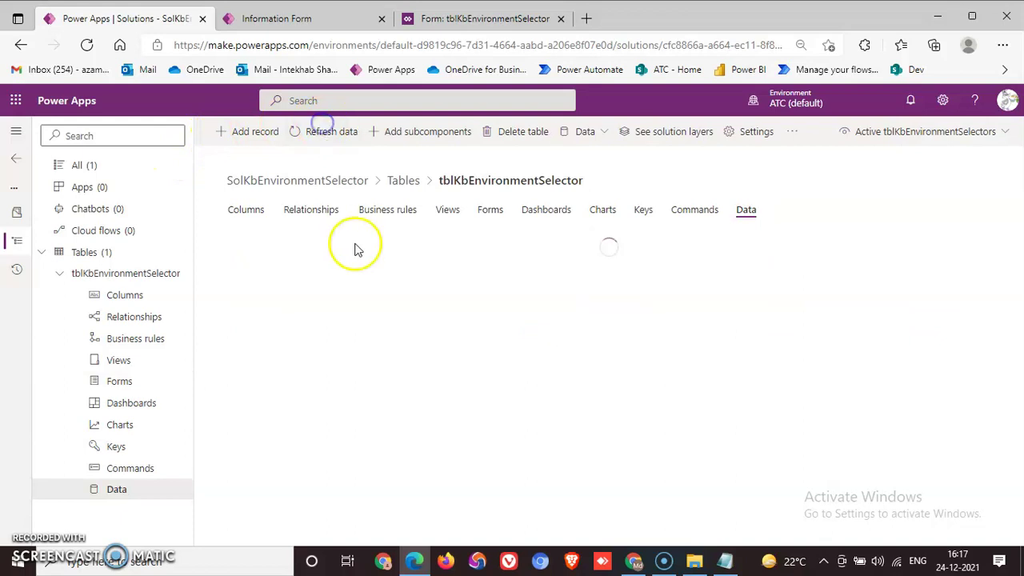
Try to add a record to the tblKbEnvironmentSelector table
{"action": "left_click", "coordinate": [246, 131]}
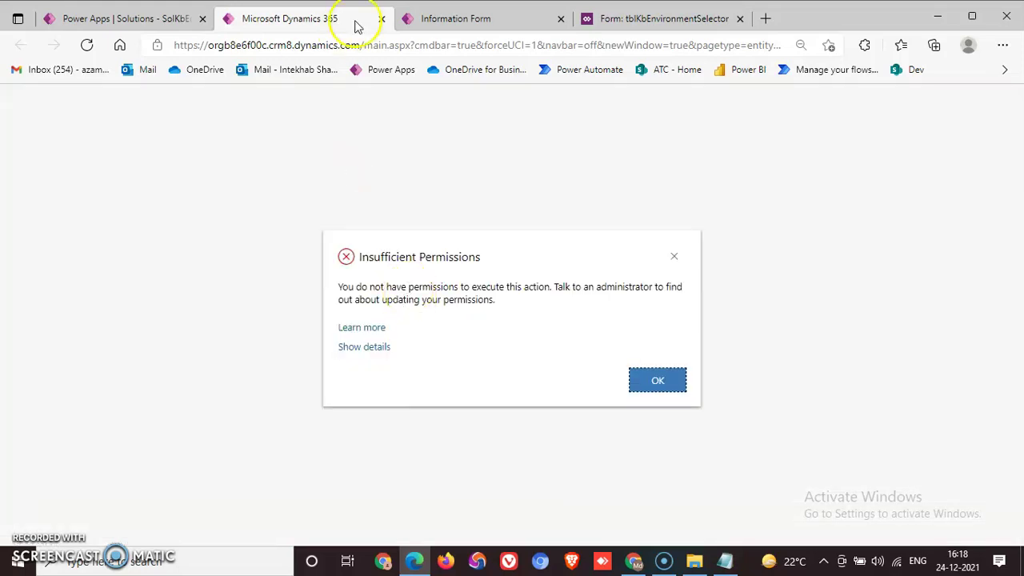
{"action": "key", "text": "ctrl+w"}
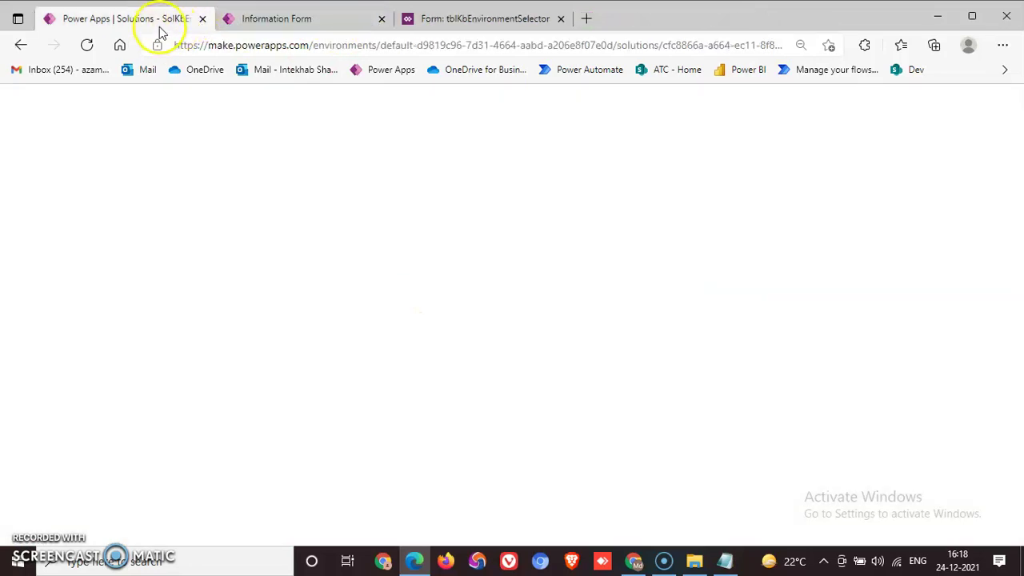
{"action": "left_click", "coordinate": [584, 381]}
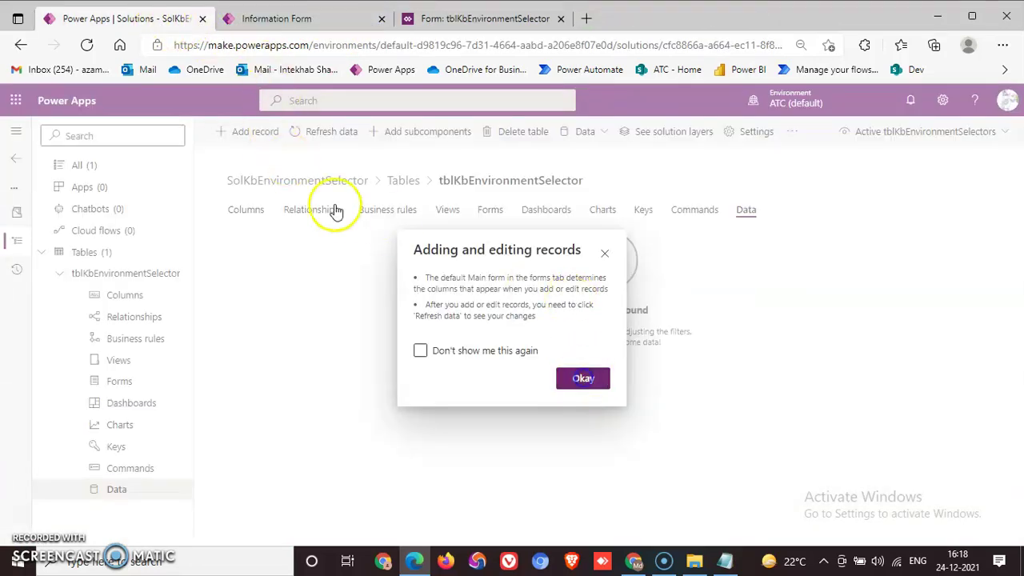
Start a new tblKbEnvironmentSelector record, fill in the person's name and set APP Name to Portal
{"action": "left_click", "coordinate": [245, 131]}
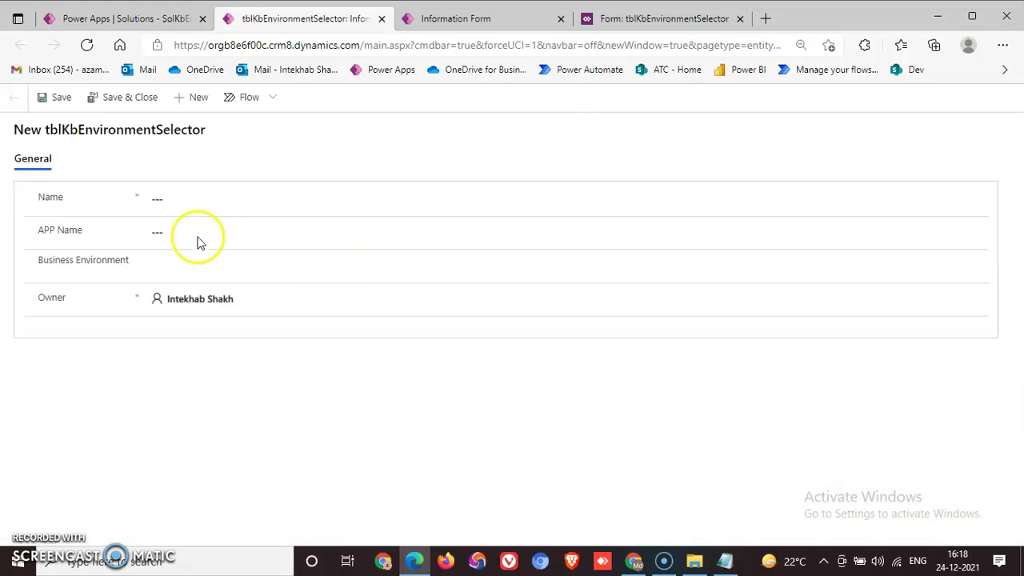
{"action": "left_click", "coordinate": [173, 200]}
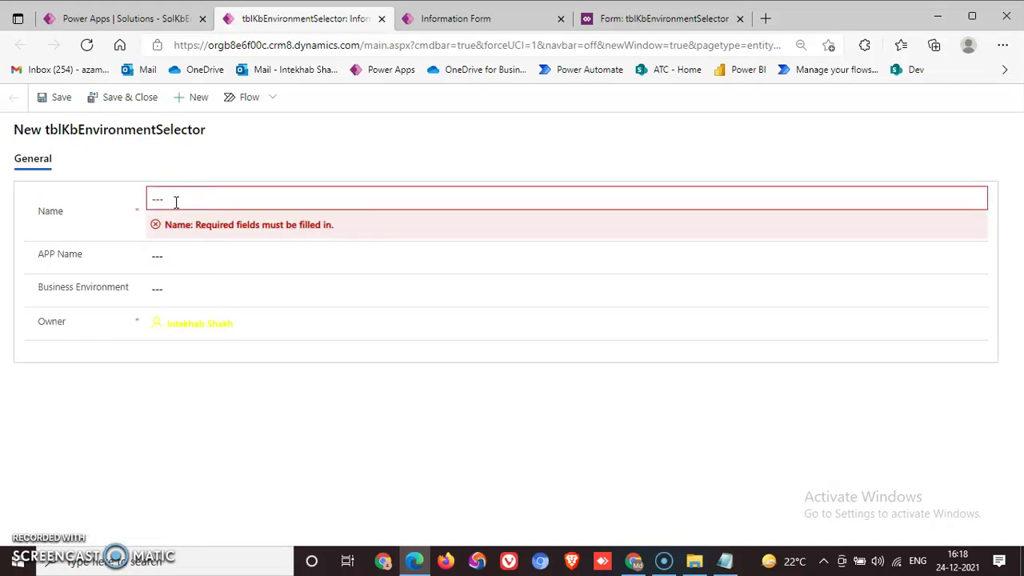
{"action": "left_click", "coordinate": [176, 192]}
{"action": "left_click", "coordinate": [175, 225]}
{"action": "left_click", "coordinate": [197, 202]}
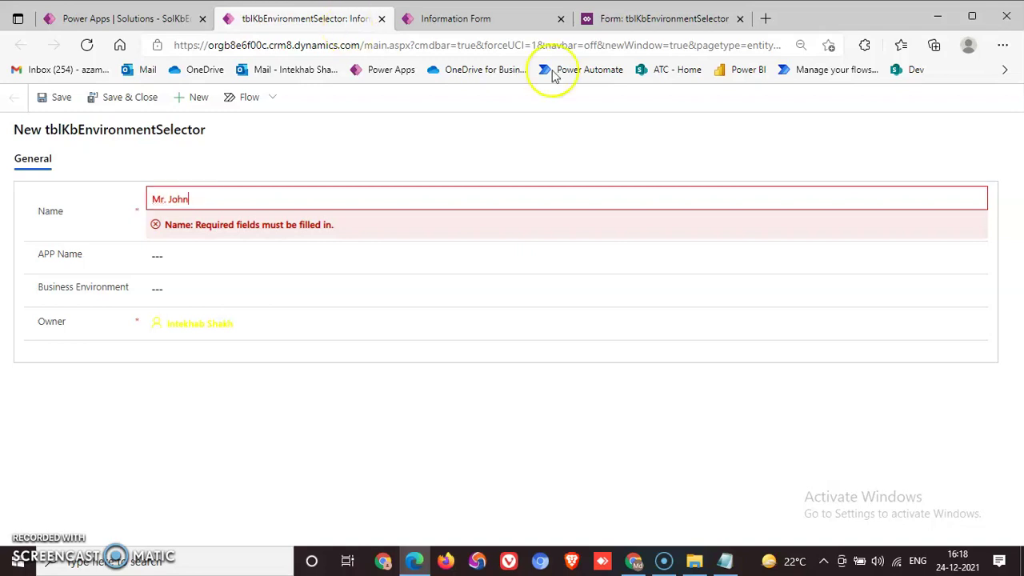
{"action": "left_click", "coordinate": [203, 255]}
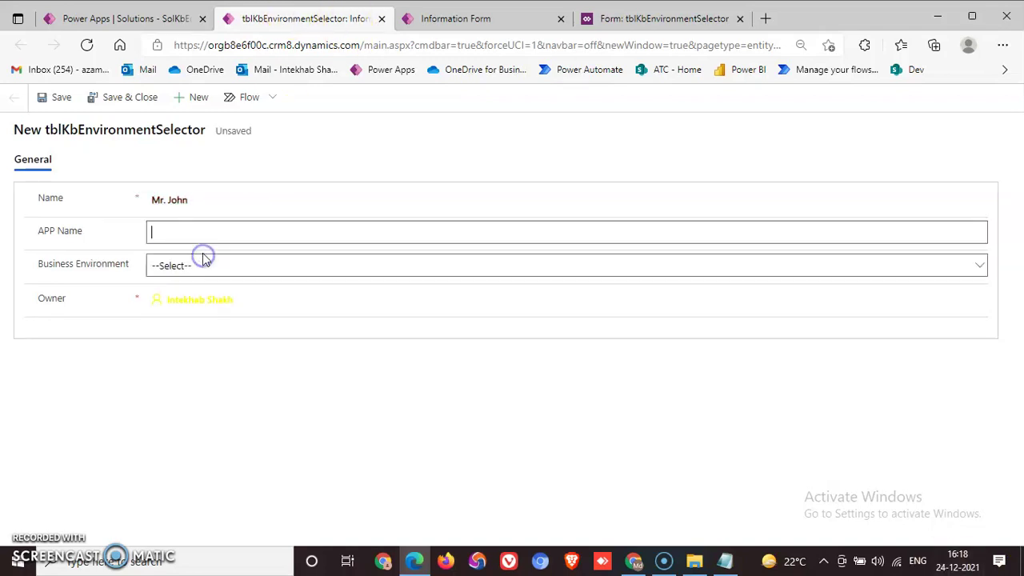
{"action": "type", "text": "Portal"}
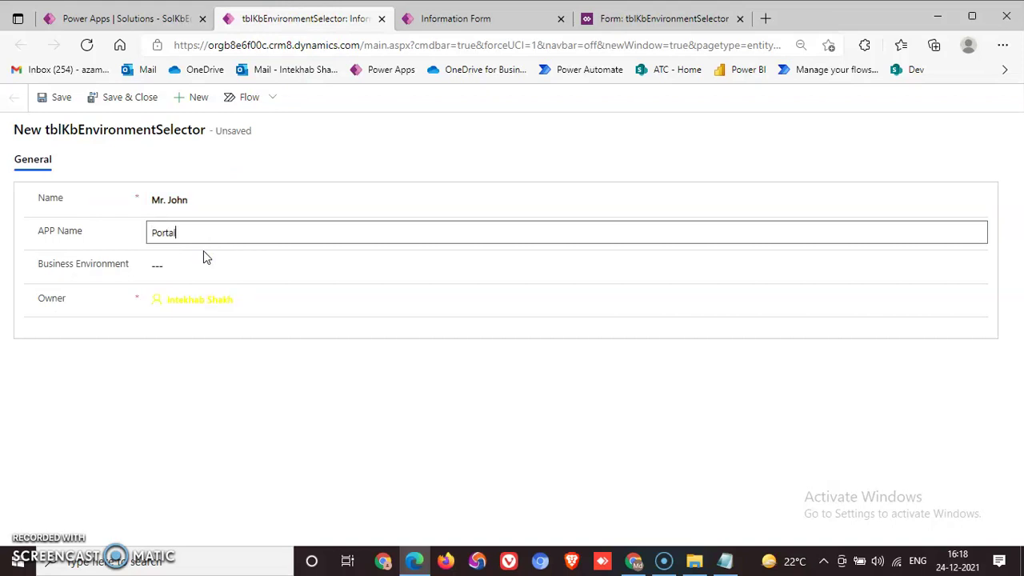
{"action": "left_click", "coordinate": [152, 266]}
{"action": "left_click", "coordinate": [163, 263]}
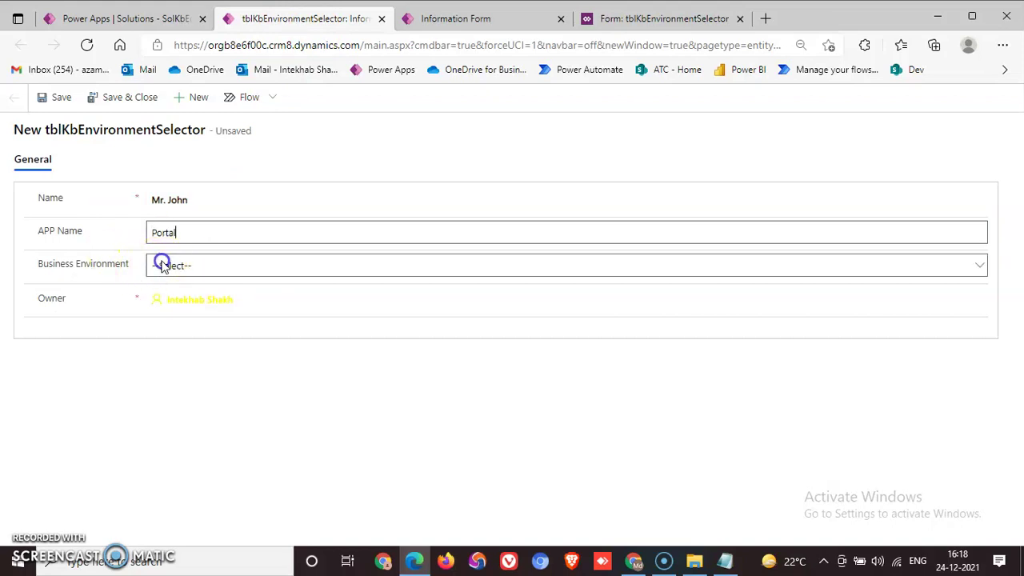
{"action": "left_click", "coordinate": [240, 300]}
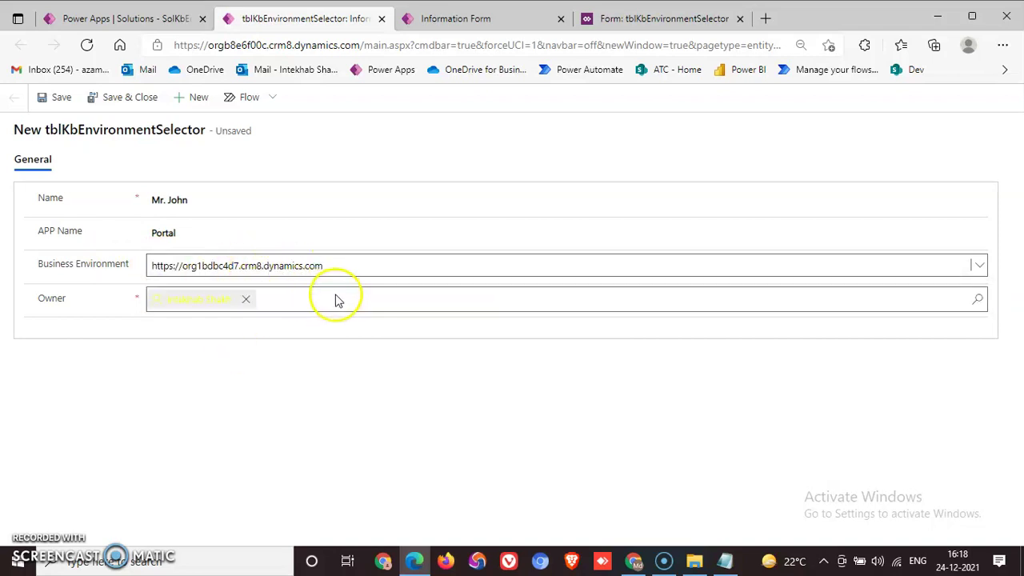
Save and close the new record and refresh the table's data
{"action": "left_click", "coordinate": [128, 96]}
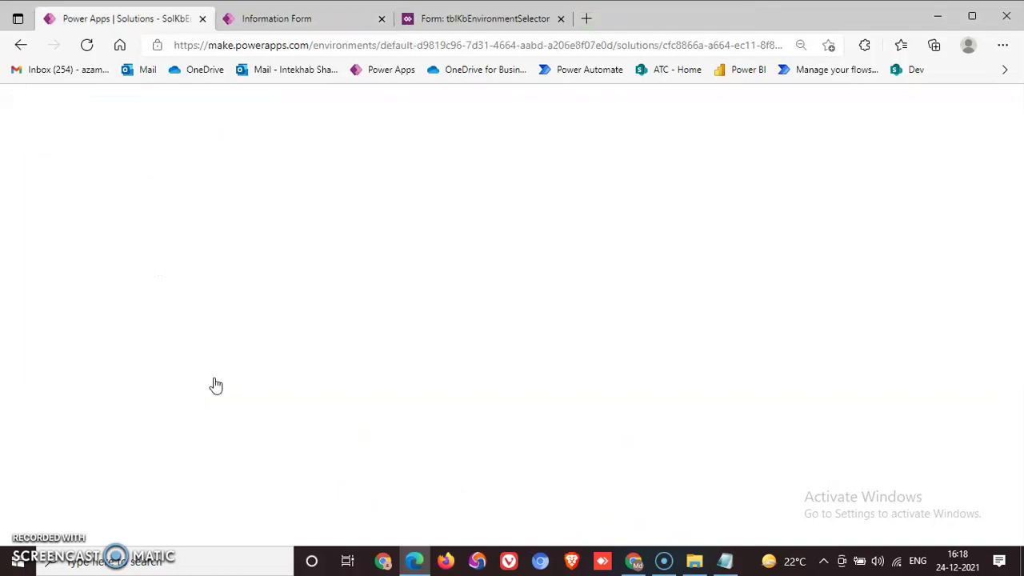
{"action": "left_click", "coordinate": [583, 378]}
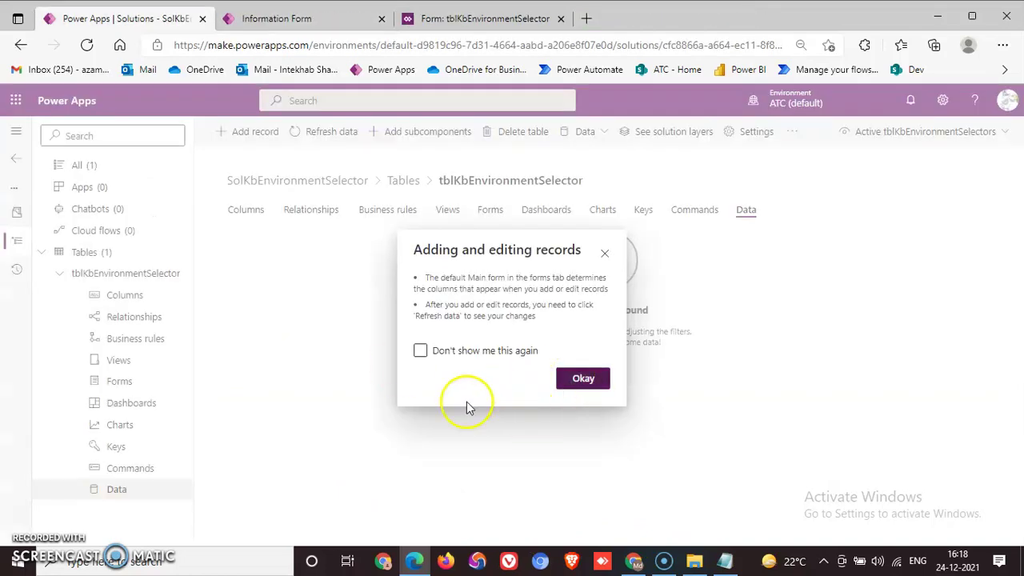
{"action": "left_click", "coordinate": [297, 131]}
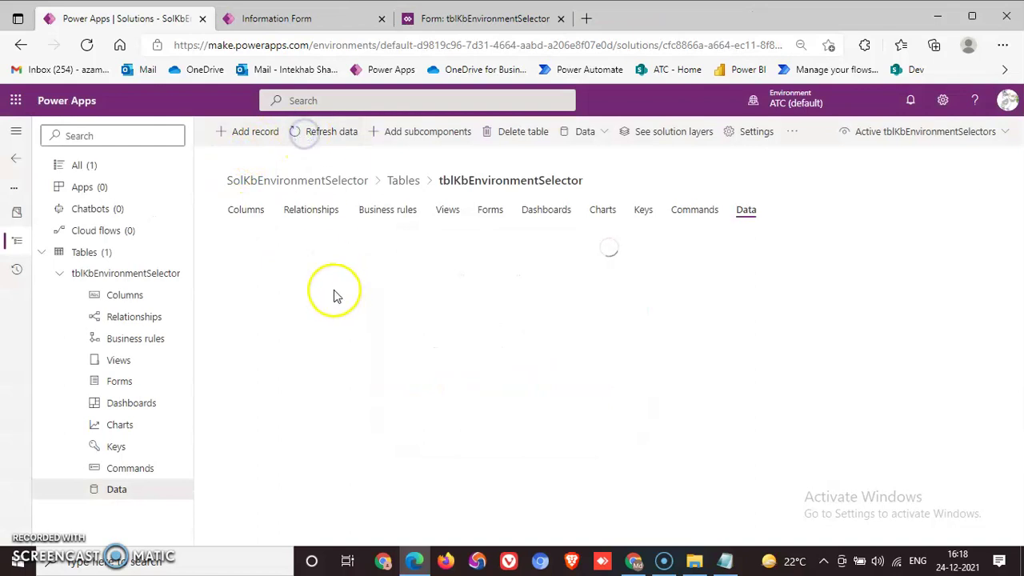